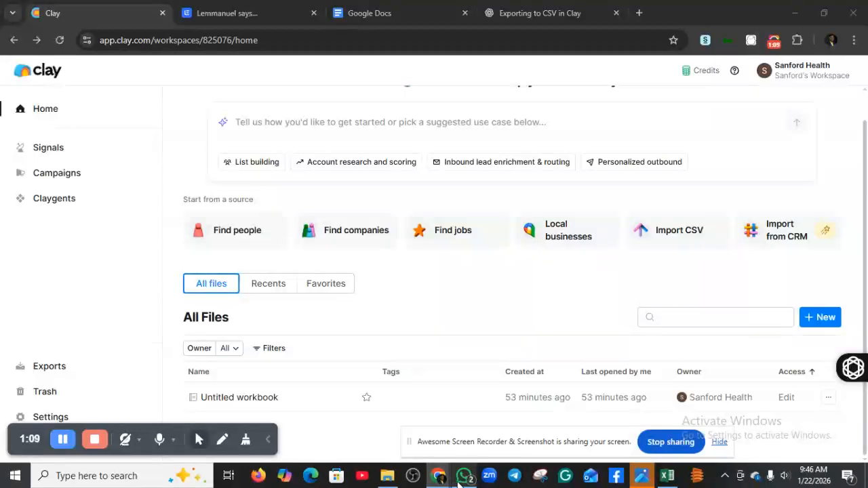
Step: Import the LAYA - Sheet1 CSV file from Downloads into a new blank table
left_click(388, 475)
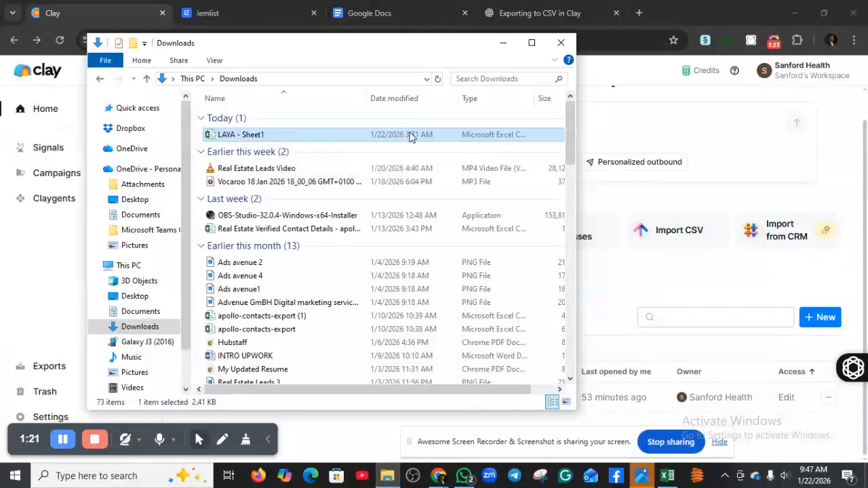
left_click(503, 44)
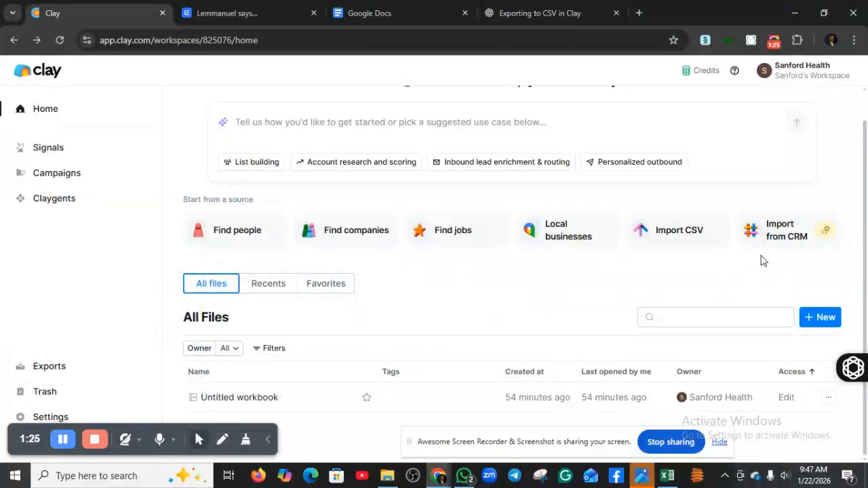
left_click(674, 234)
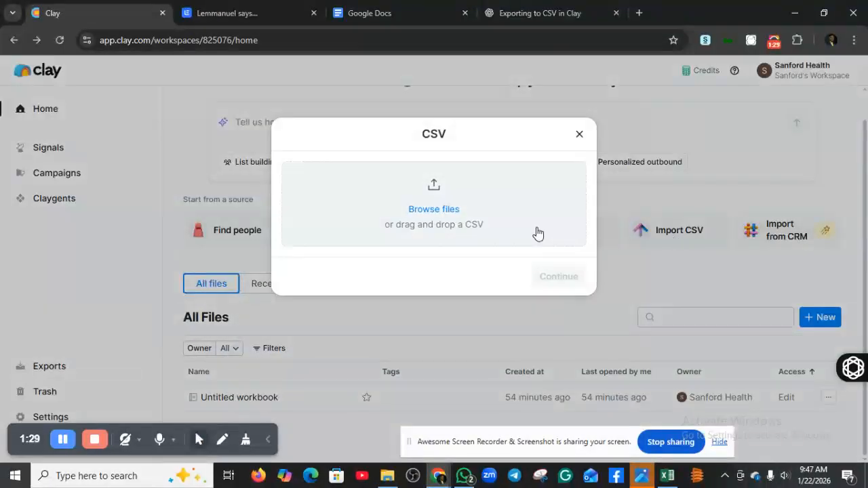
left_click(419, 212)
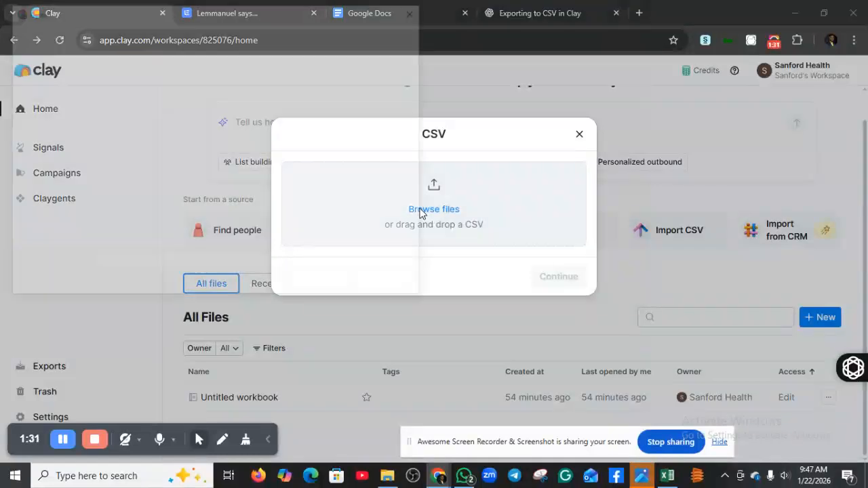
left_click(154, 106)
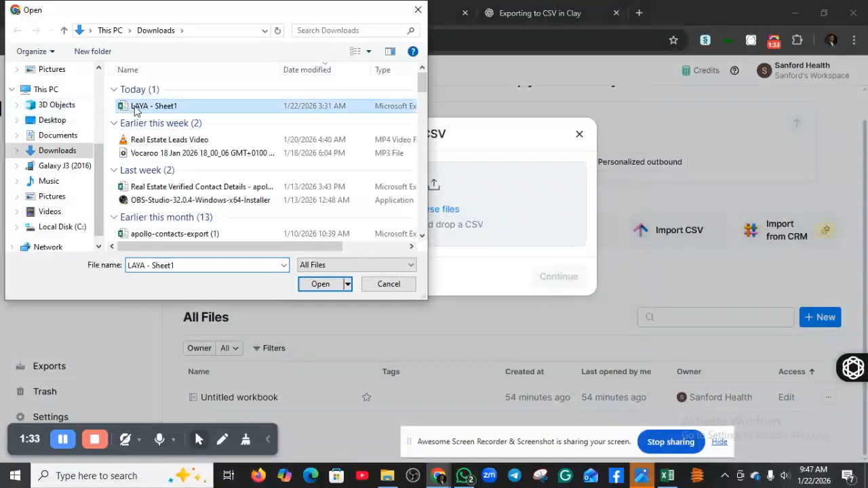
left_click(324, 288)
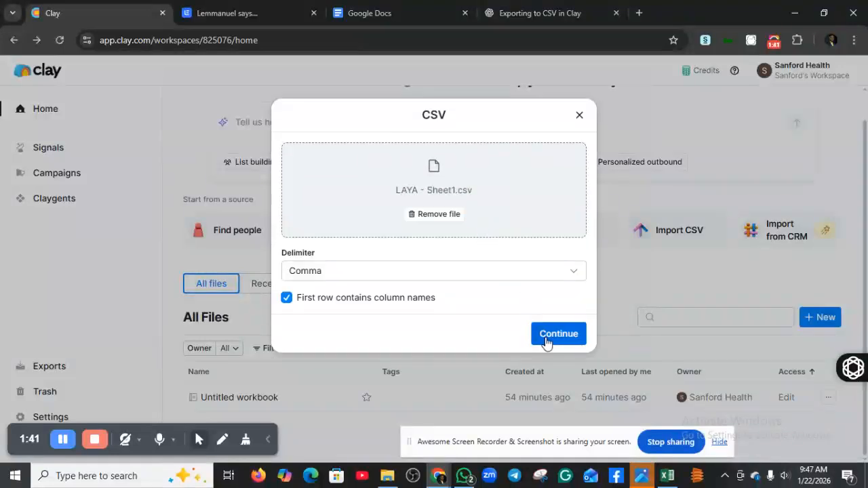
left_click(547, 340)
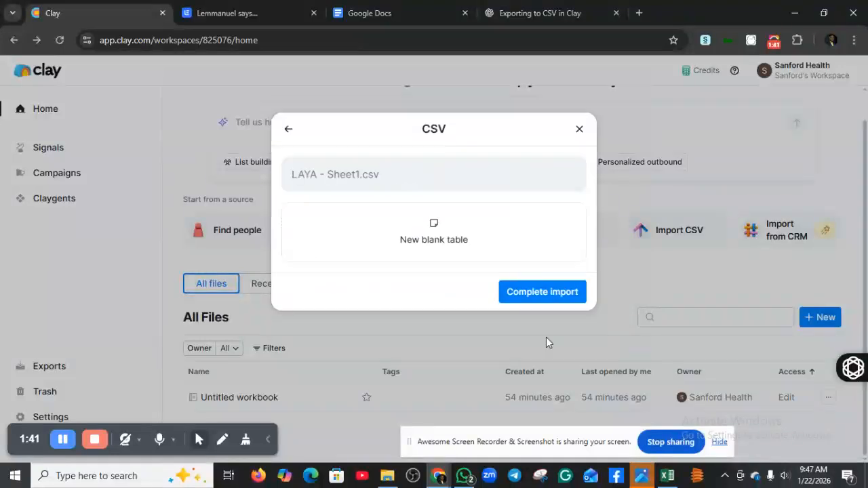
left_click(532, 293)
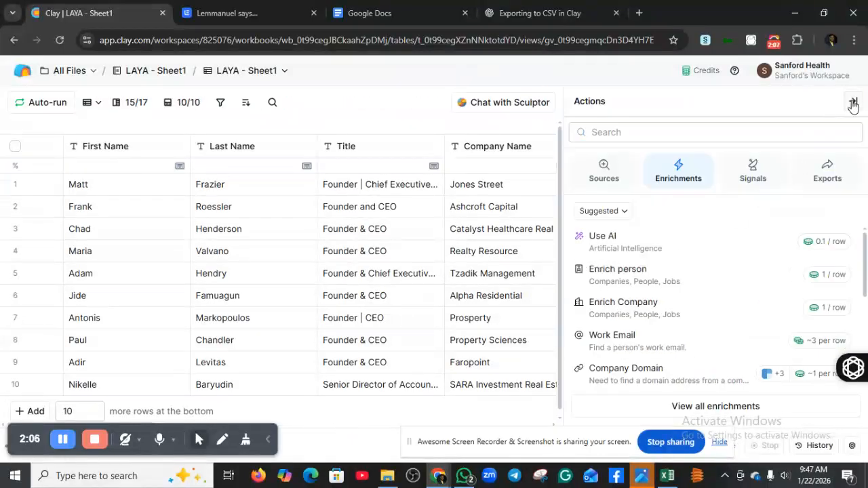
Step: Review the imported table's columns, from the contact and company details through State and the Company News column
left_click_drag(346, 426, 419, 408)
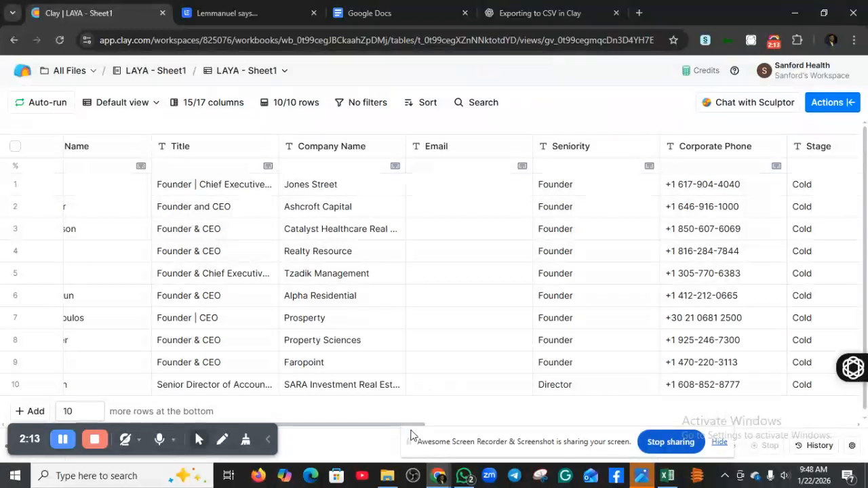
left_click_drag(412, 427, 595, 430)
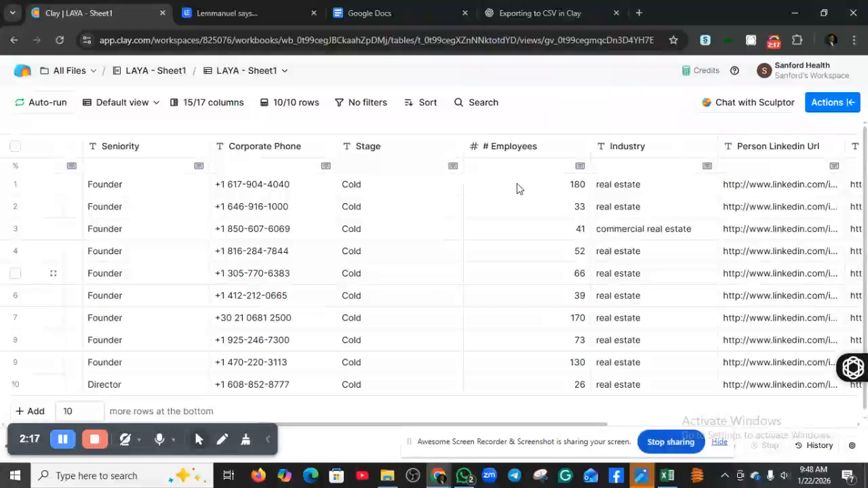
left_click_drag(514, 428, 755, 413)
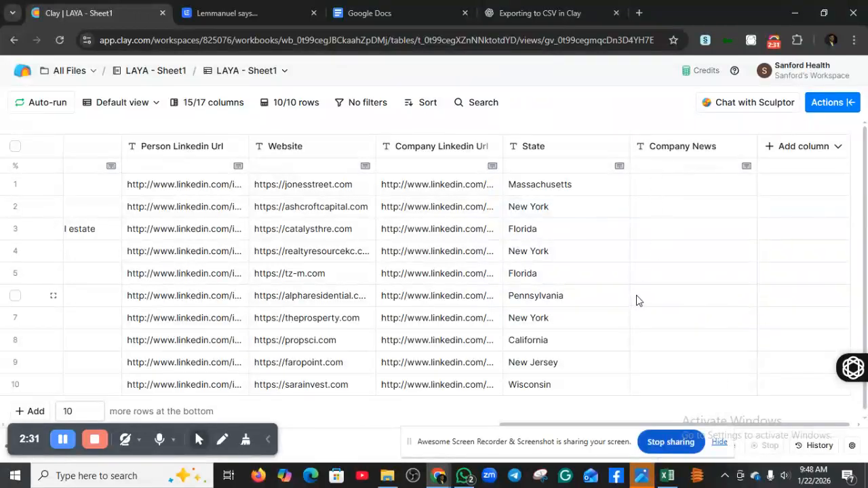
left_click_drag(594, 427, 569, 426)
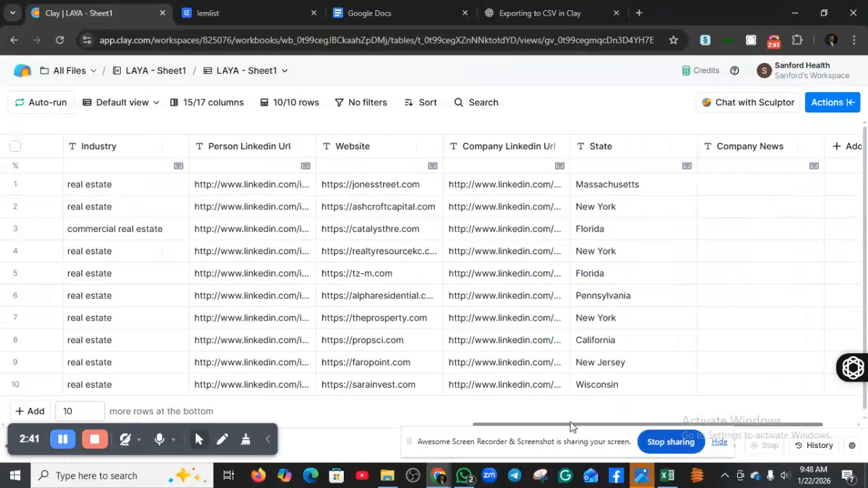
left_click_drag(574, 427, 590, 424)
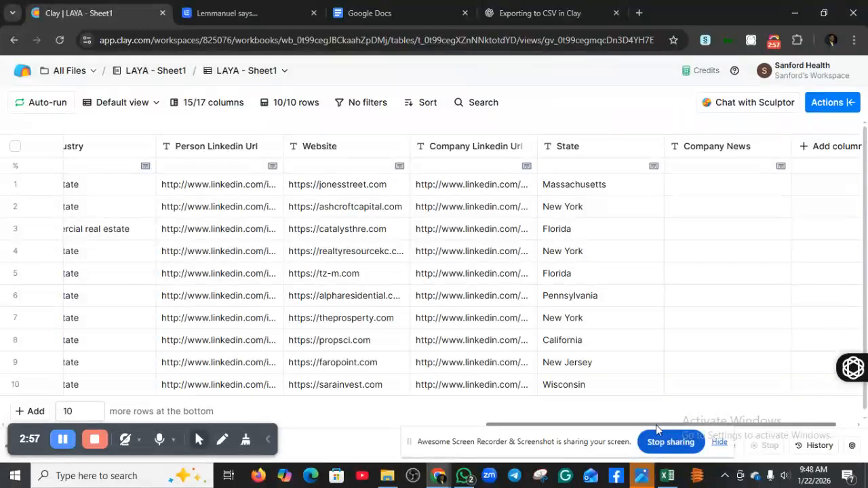
left_click_drag(654, 425, 678, 425)
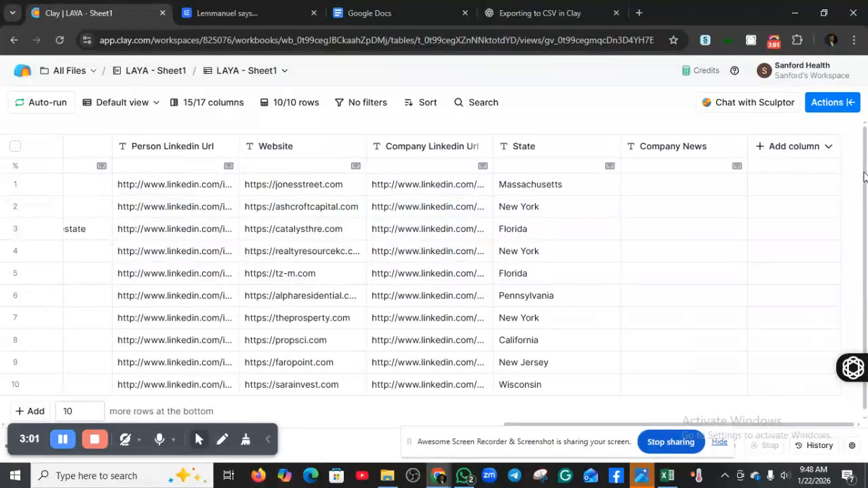
Step: Search the actions for "Find email address" and open the Work Email enrichment's setup
left_click(840, 103)
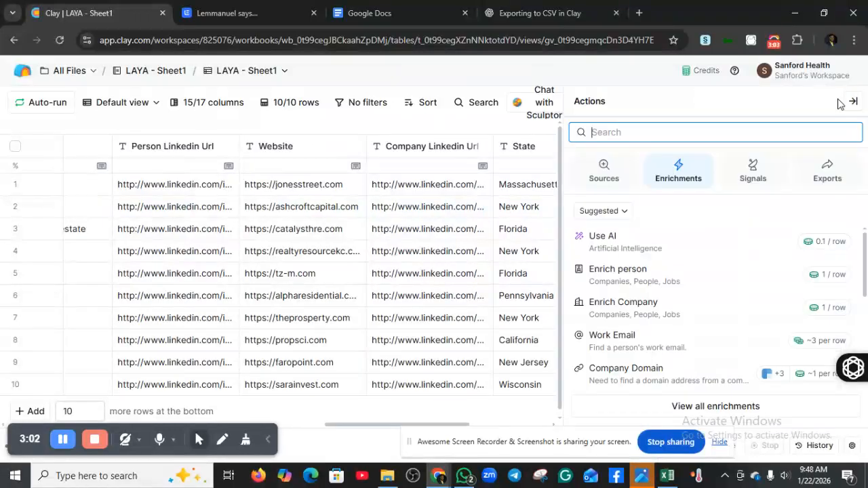
left_click(662, 132)
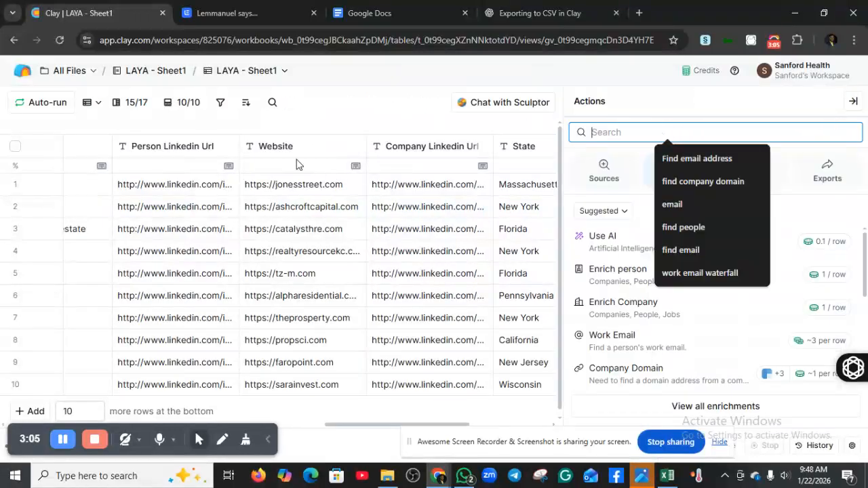
left_click(696, 153)
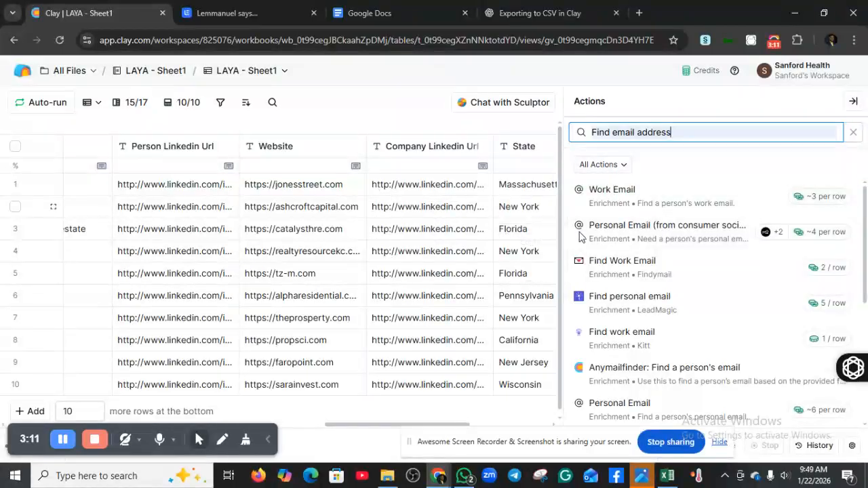
mouse_move(866, 218)
left_mouse_down()
mouse_move(866, 332)
mouse_move(866, 202)
left_mouse_up()
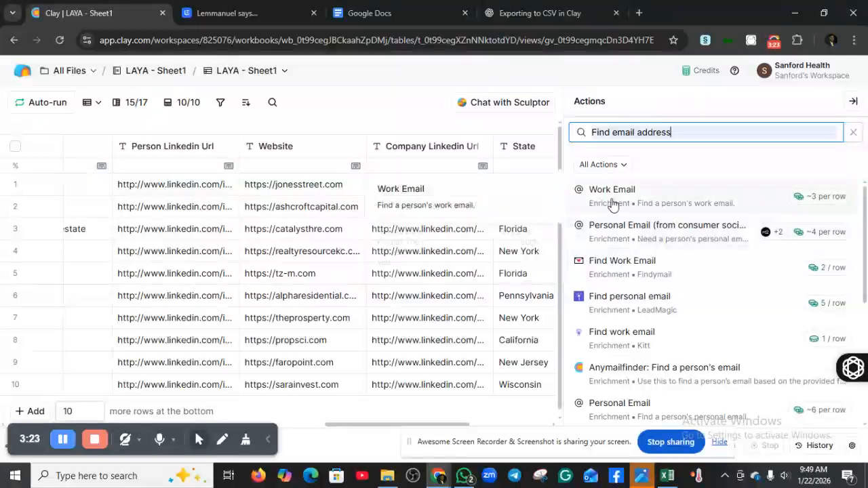
left_click(691, 199)
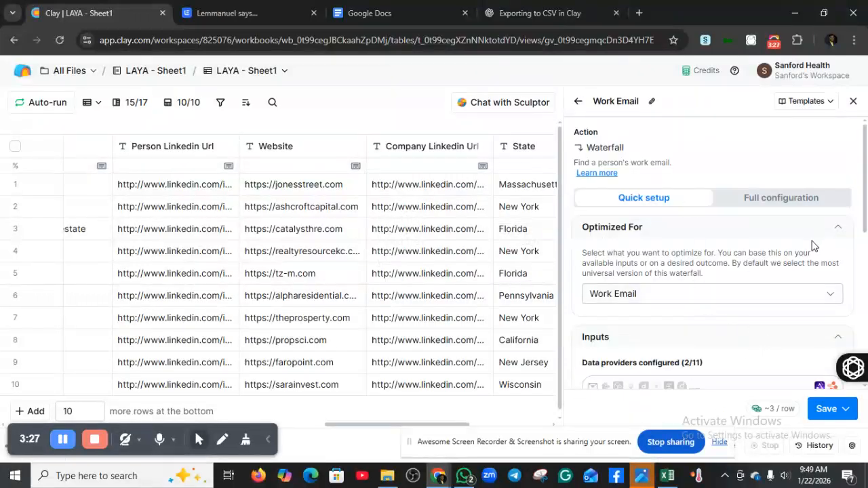
Step: Map the Work Email enrichment's Full Name input to the First Name column, then save and run it on the 10 rows in this view
left_click_drag(863, 202, 867, 271)
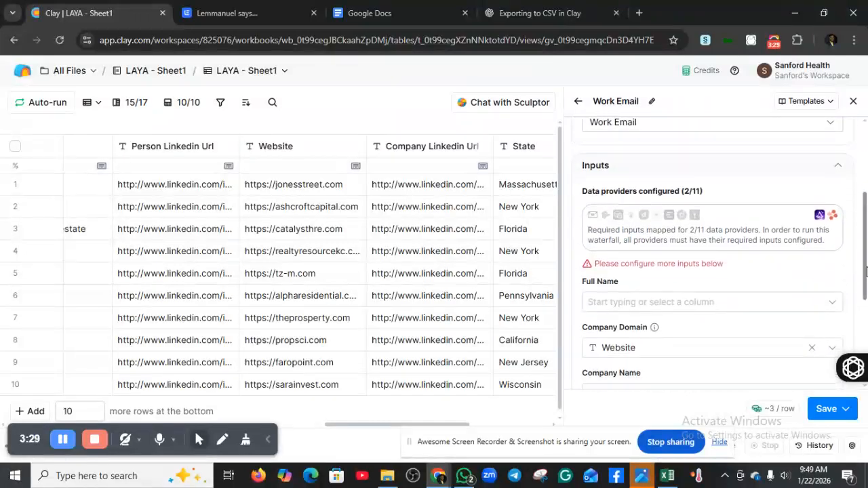
left_click(816, 310)
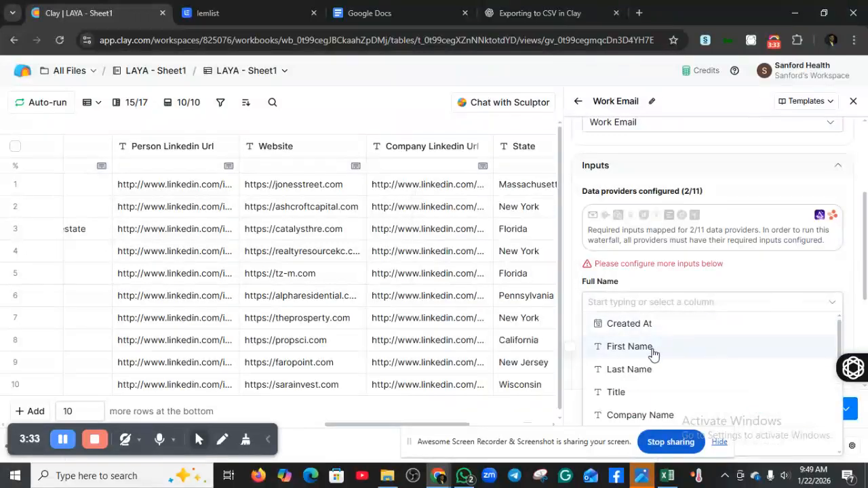
left_click(652, 350)
left_click_drag(865, 241, 866, 331)
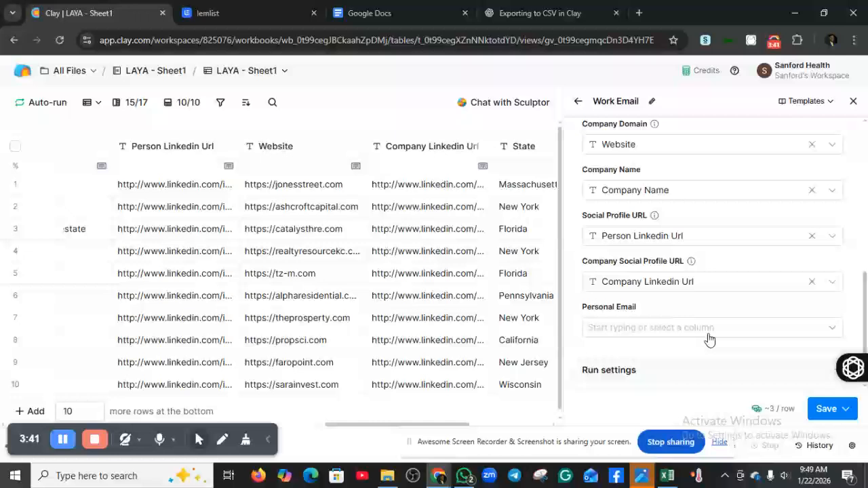
left_click(830, 414)
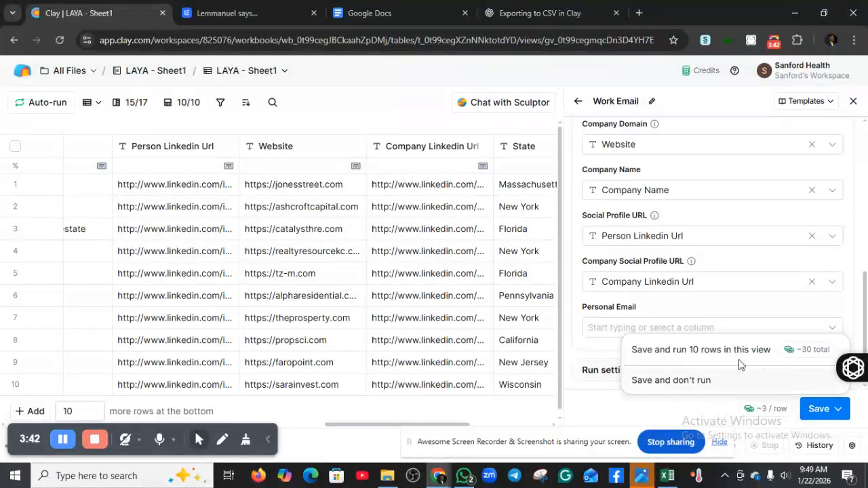
left_click(697, 352)
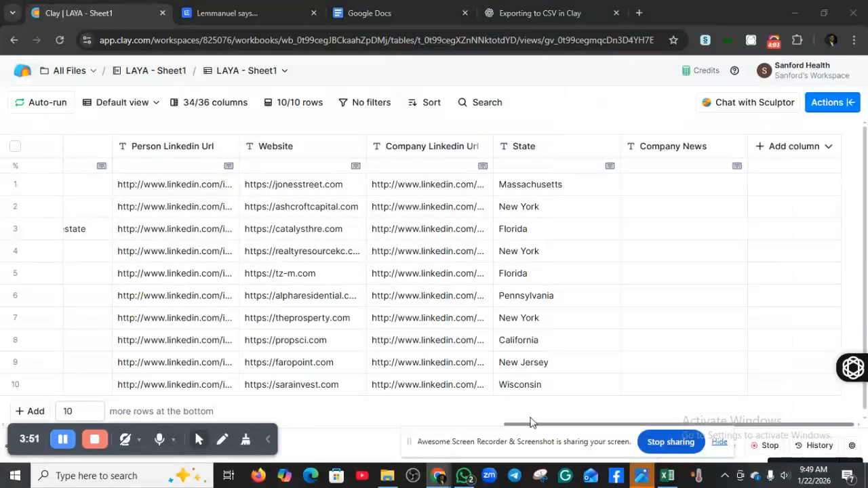
mouse_move(608, 420)
left_mouse_down()
mouse_move(560, 426)
mouse_move(437, 409)
mouse_move(601, 410)
left_mouse_up()
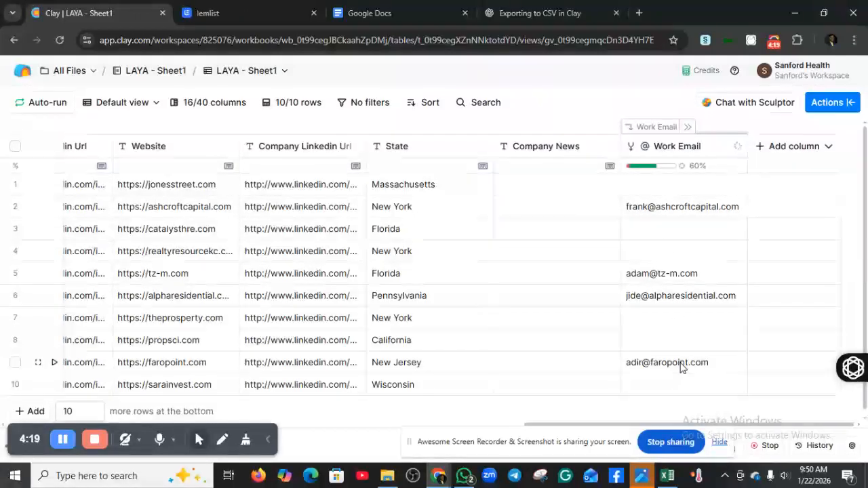
left_click(141, 441)
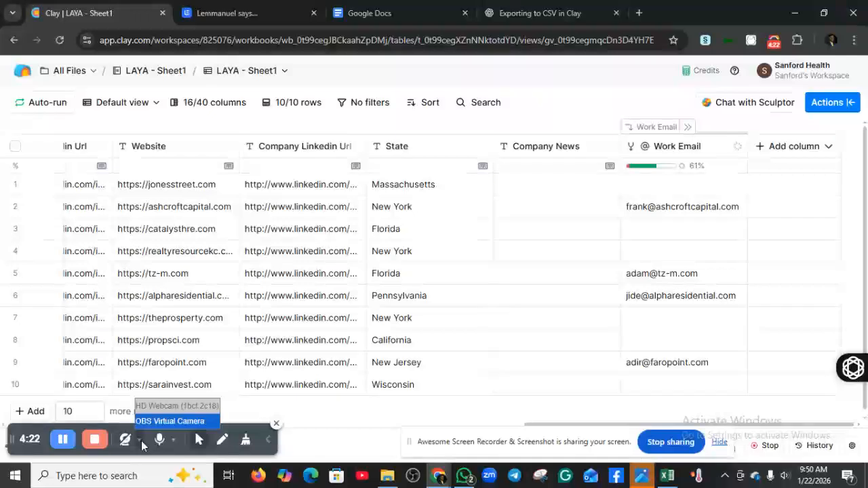
left_click(159, 410)
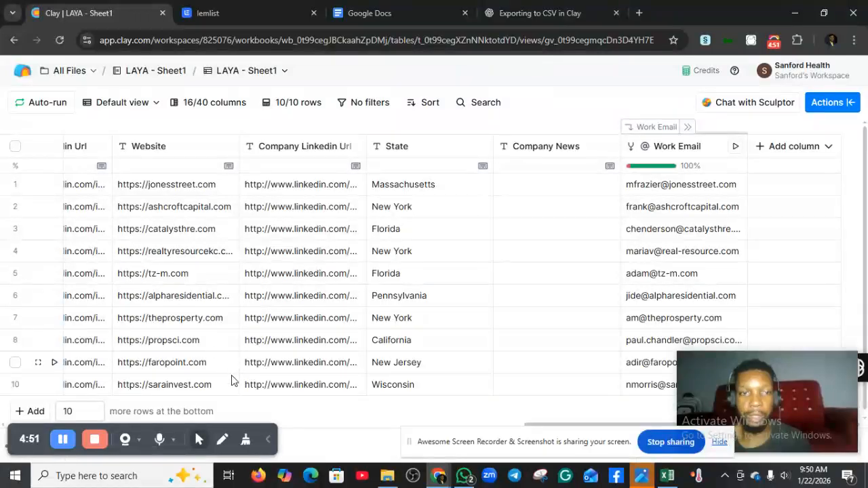
left_click(139, 441)
left_click(151, 419)
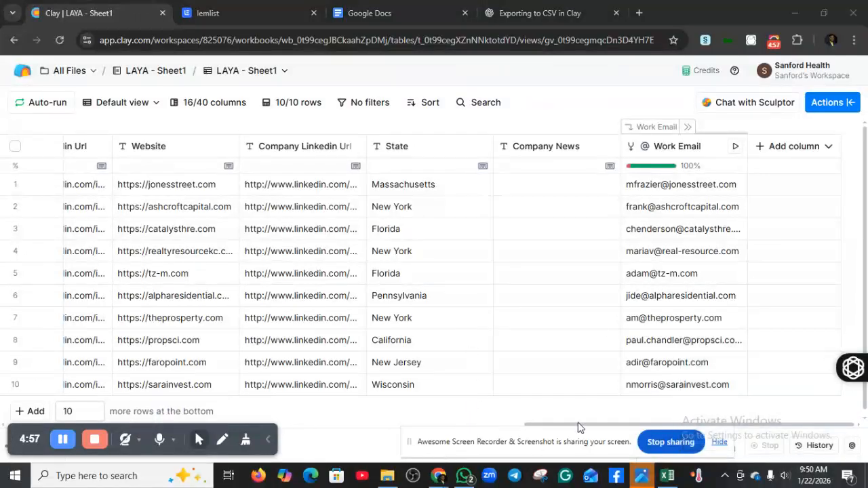
Step: Search the actions for "company news in the last 90 days" and open the Positive Company News enrichment's setup
left_click_drag(641, 425, 716, 429)
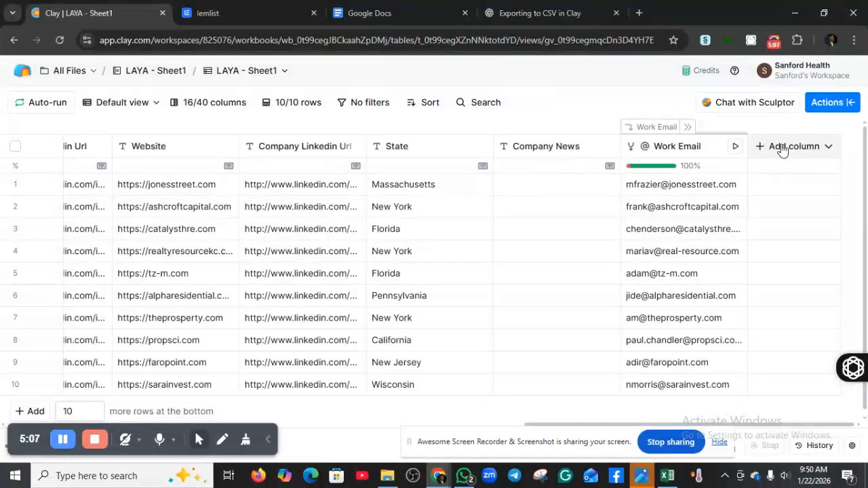
left_click(826, 102)
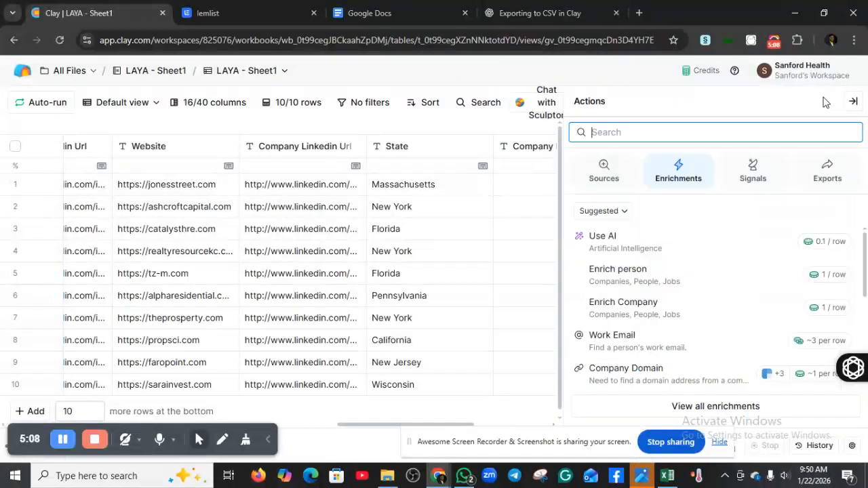
left_click(671, 133)
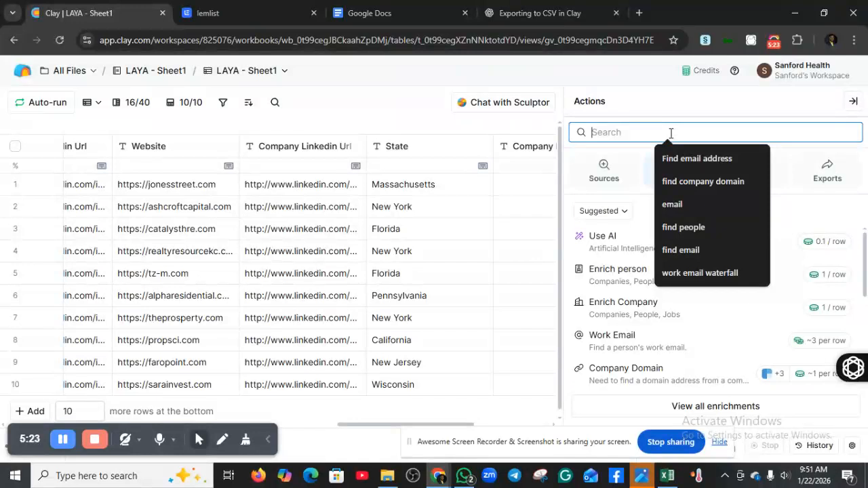
type("company news in")
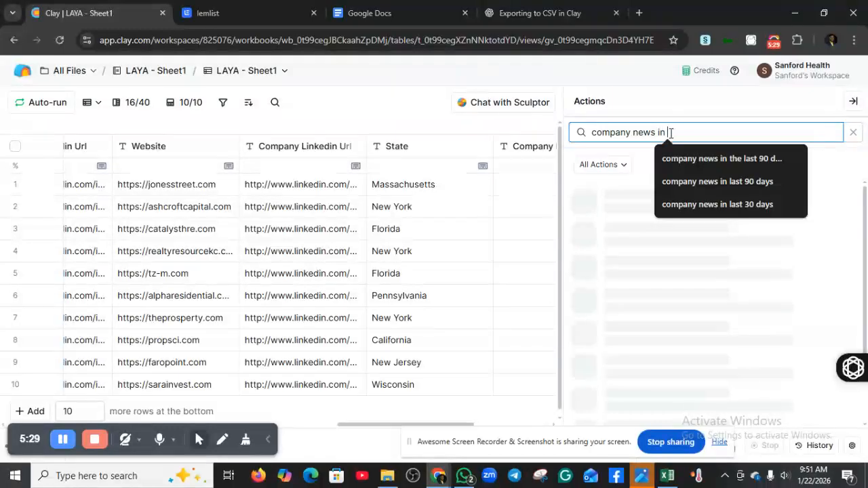
type(" the last")
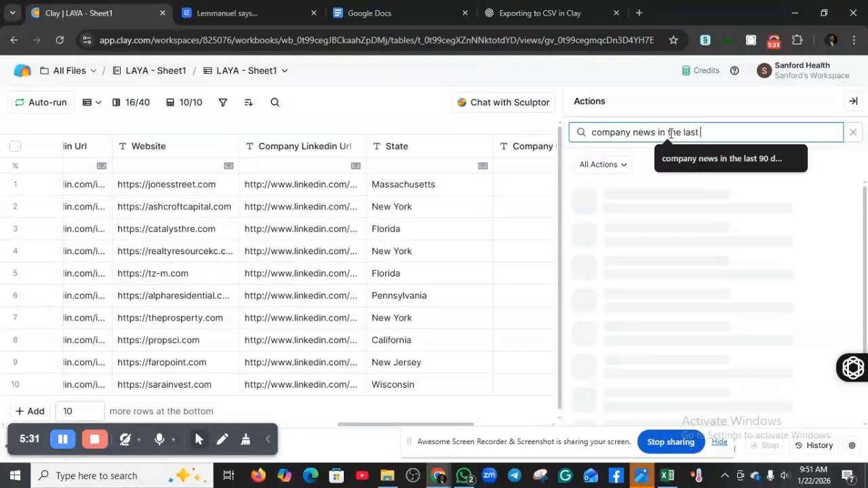
type(" 90 days")
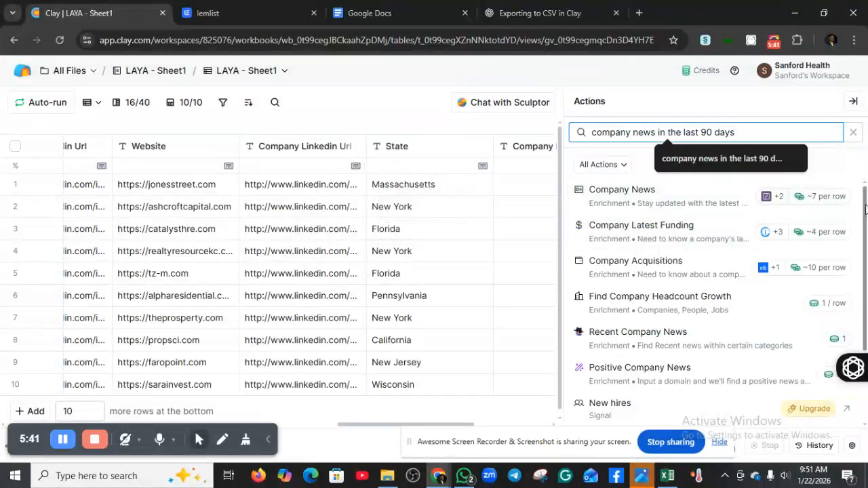
left_click_drag(865, 209, 866, 277)
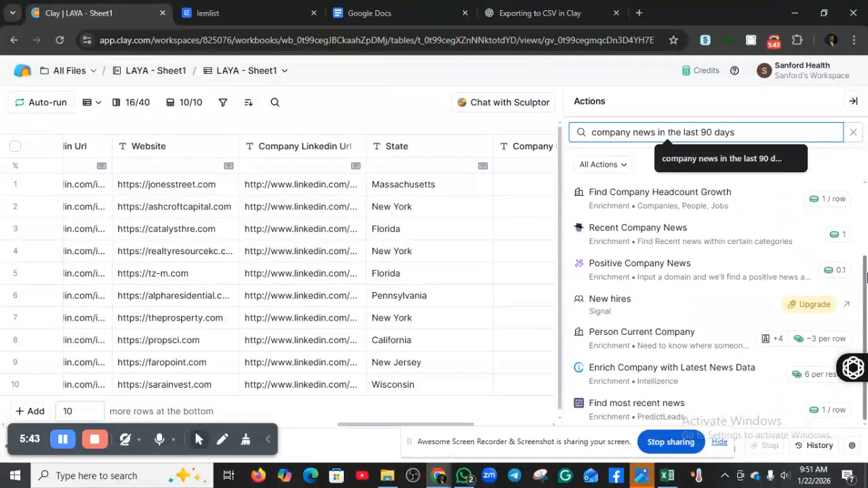
mouse_move(603, 285)
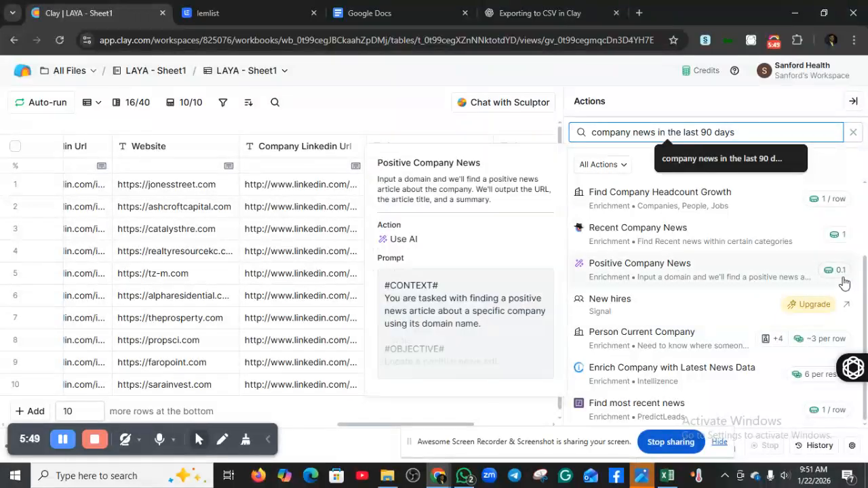
left_click(719, 281)
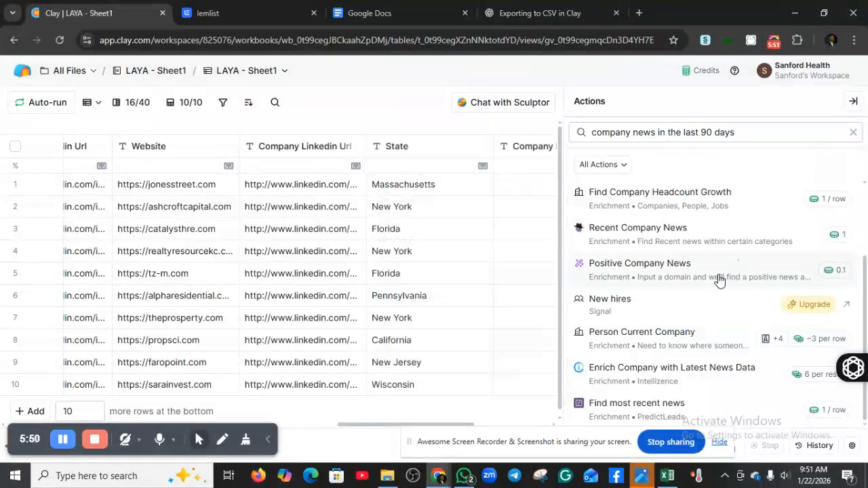
left_click(719, 281)
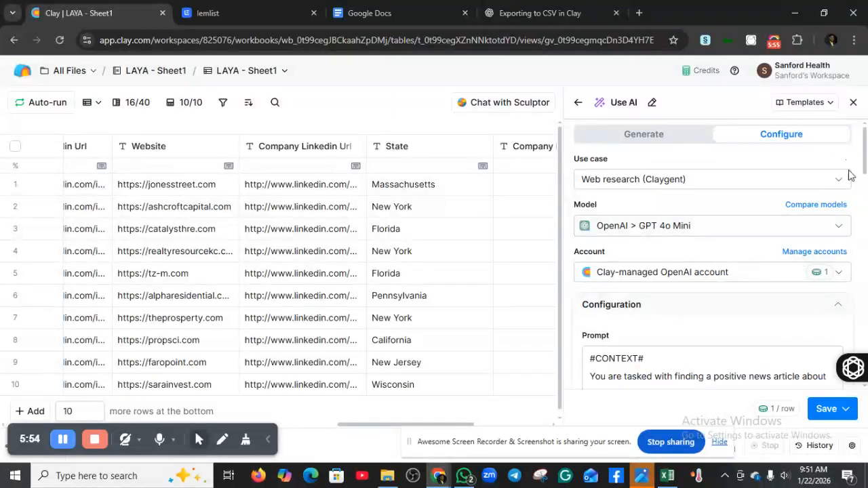
Step: Check the Positive Company News outputs and run settings, then save and run it on the 10 rows in this view
left_click_drag(866, 163, 862, 351)
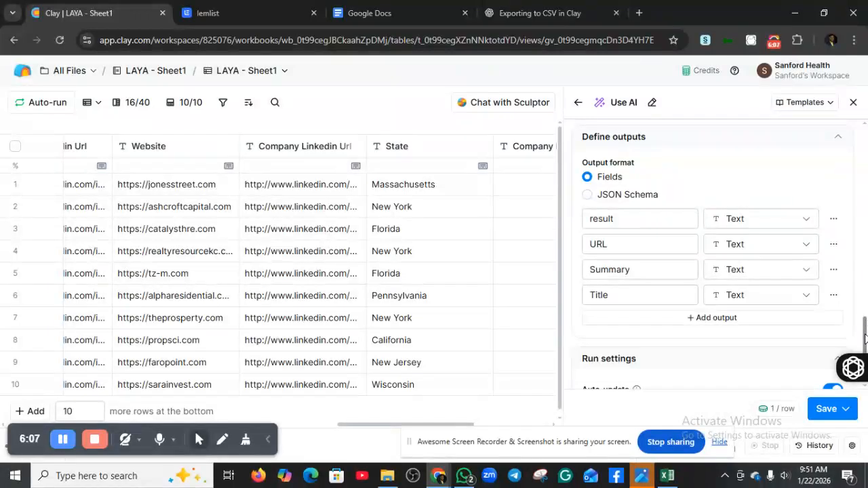
left_click_drag(865, 340, 864, 358)
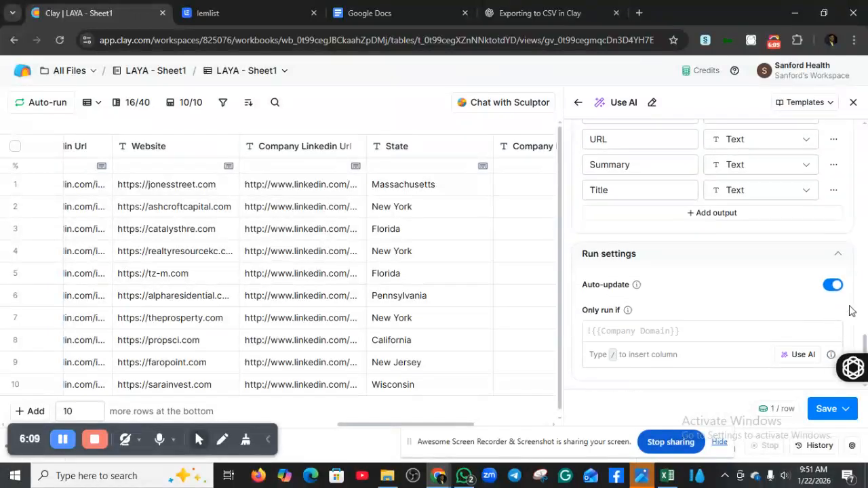
left_click(824, 413)
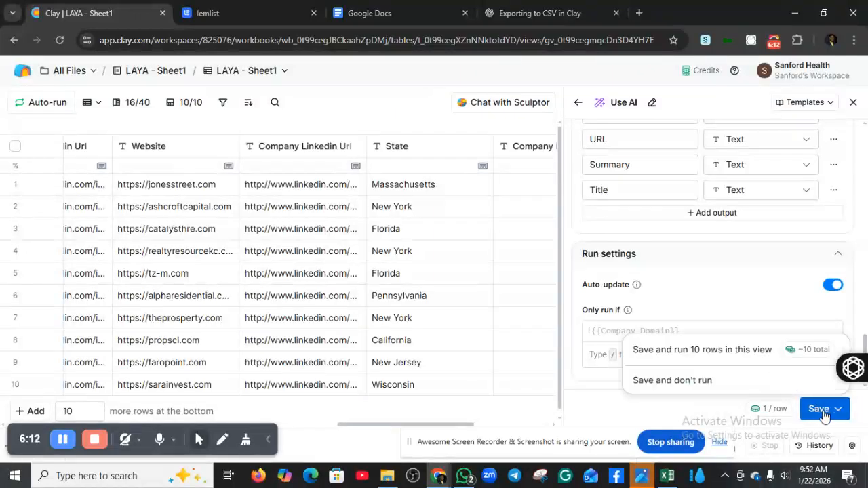
left_click(716, 367)
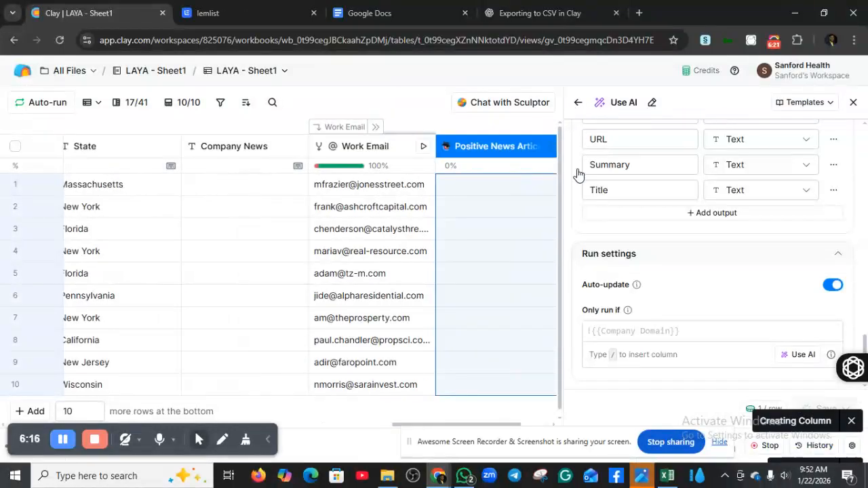
left_click(580, 102)
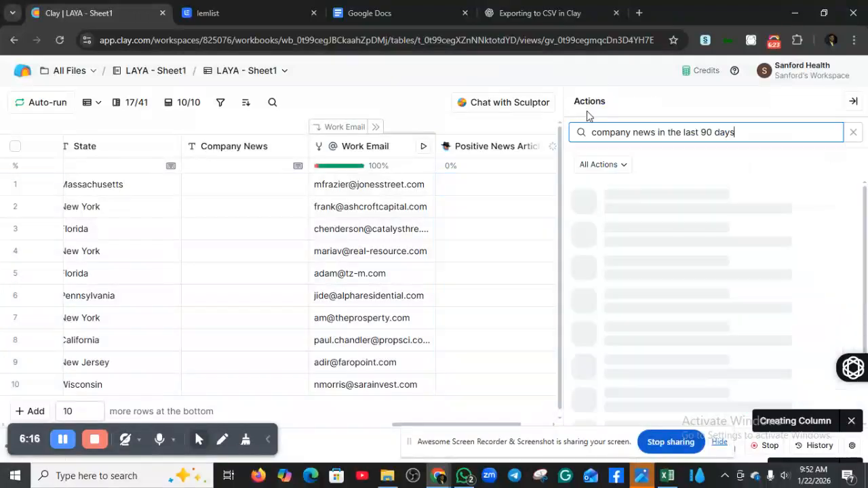
left_click(852, 102)
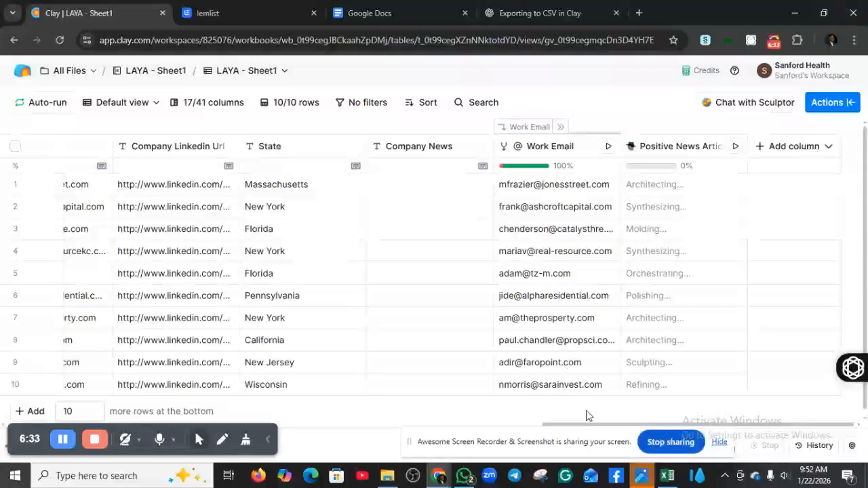
left_click_drag(583, 426, 614, 385)
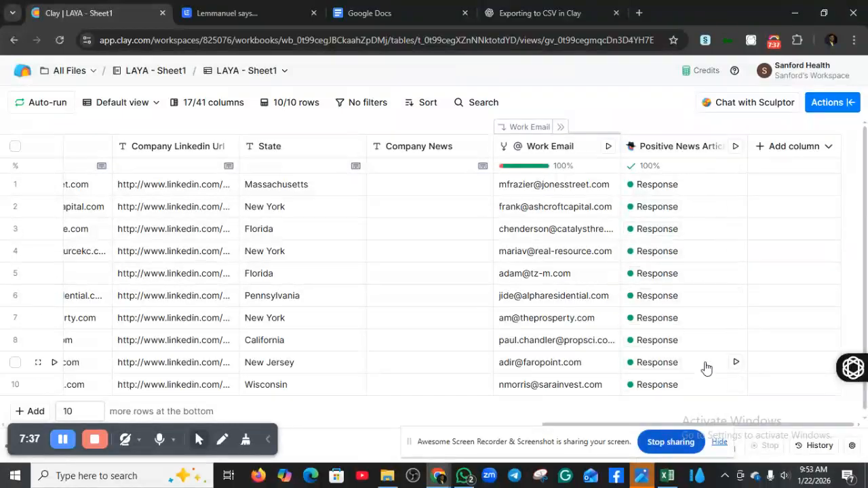
left_click_drag(671, 425, 657, 433)
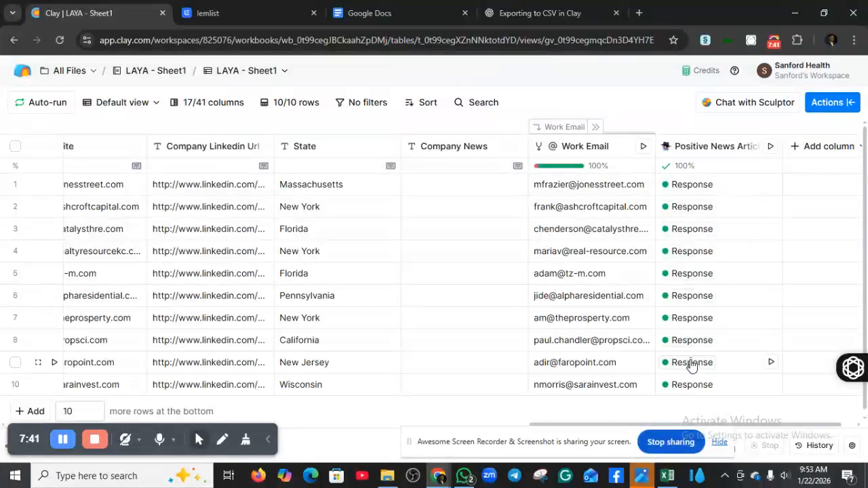
left_click_drag(668, 424, 624, 426)
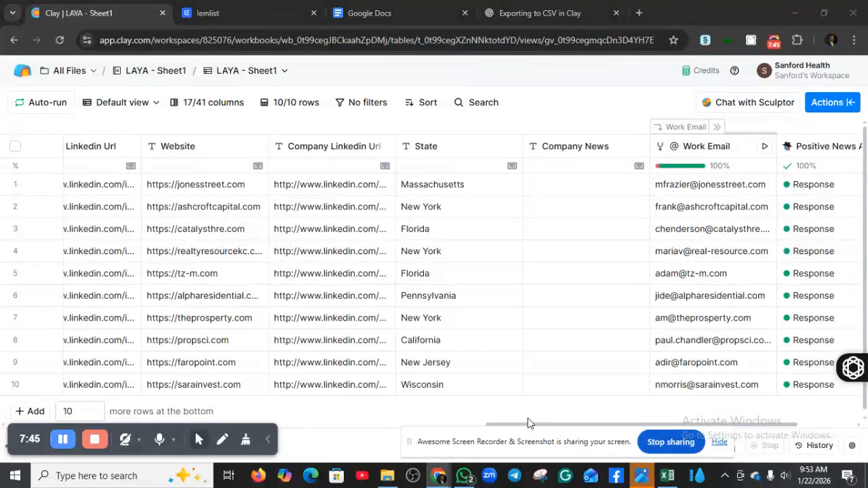
left_click(576, 151)
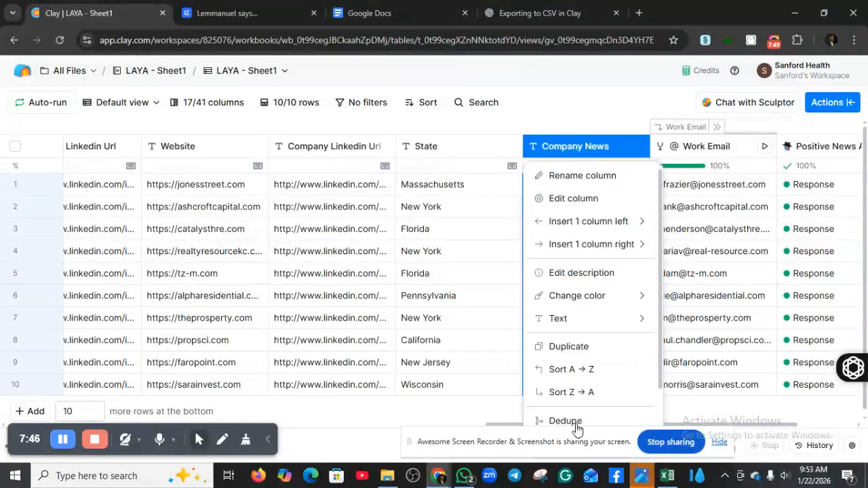
scroll(602, 346, "down", 1)
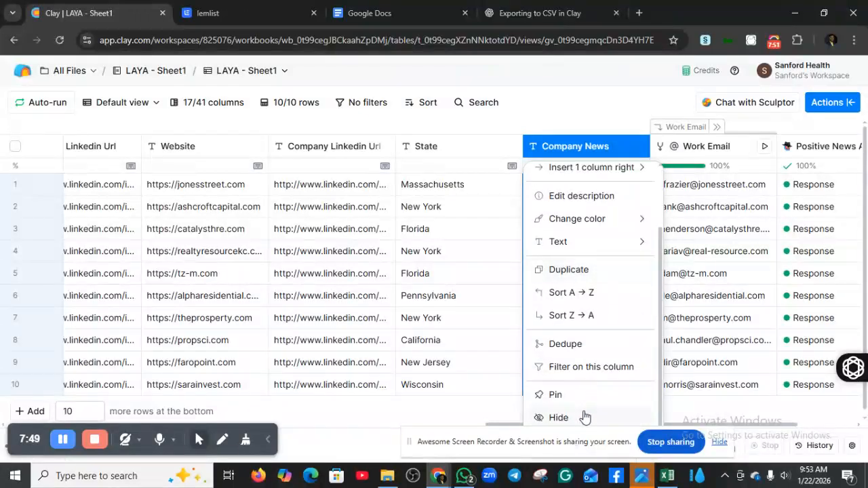
scroll(601, 372, "up", 1)
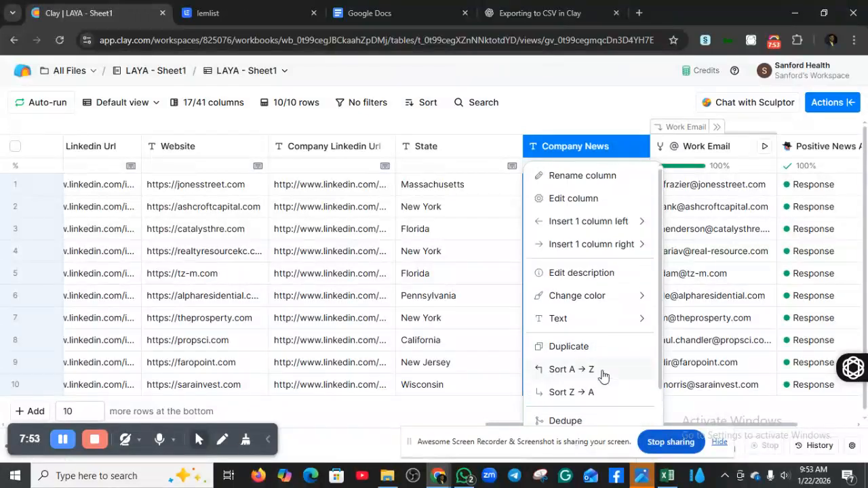
scroll(605, 374, "down", 1)
scroll(614, 377, "up", 2)
scroll(581, 273, "down", 1)
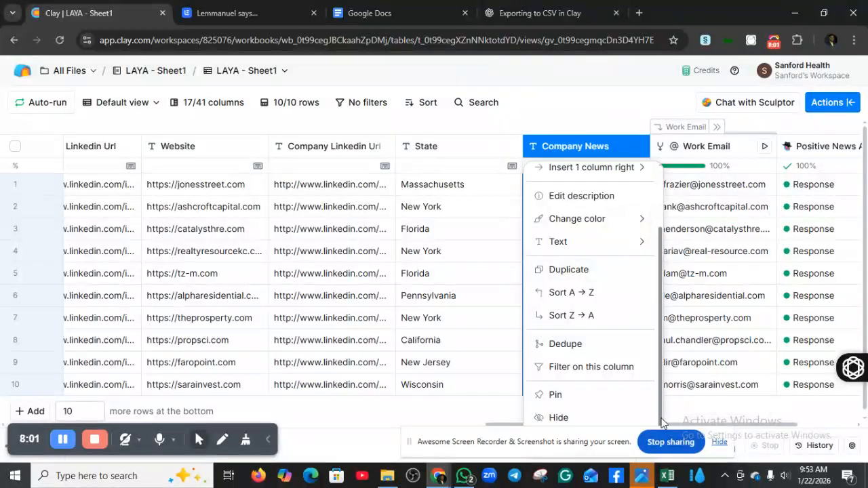
scroll(603, 232, "up", 2)
left_click(591, 148)
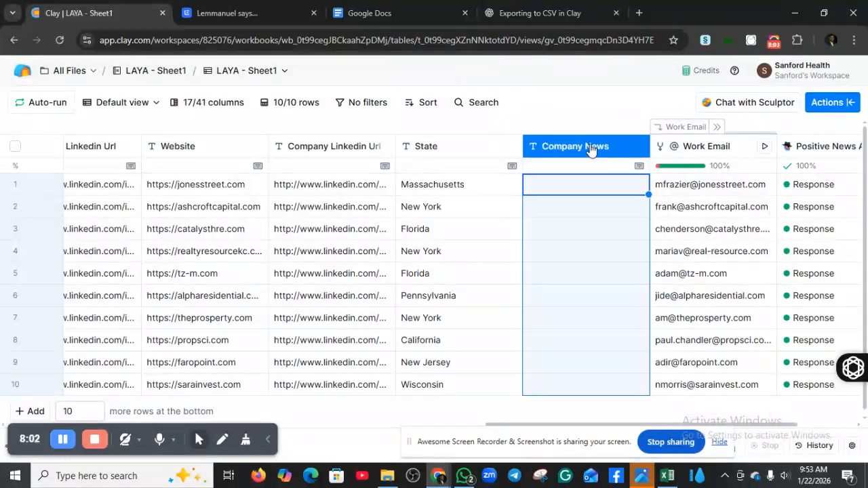
left_click_drag(573, 429, 212, 385)
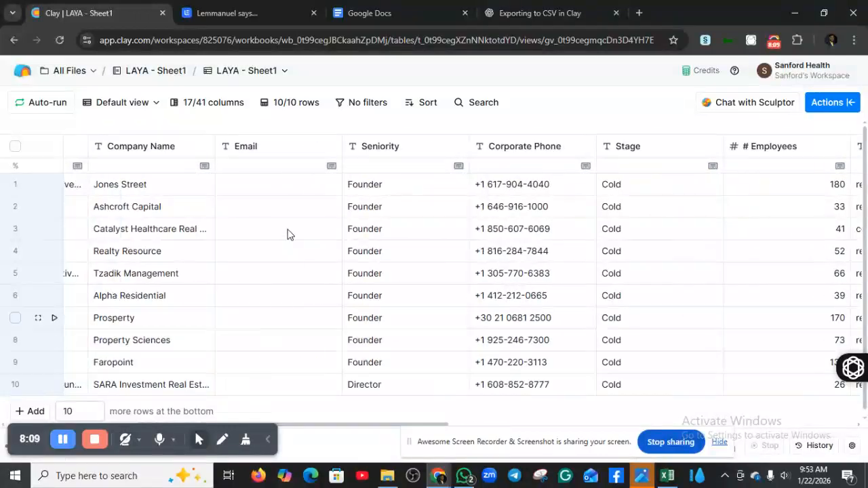
left_click(292, 149)
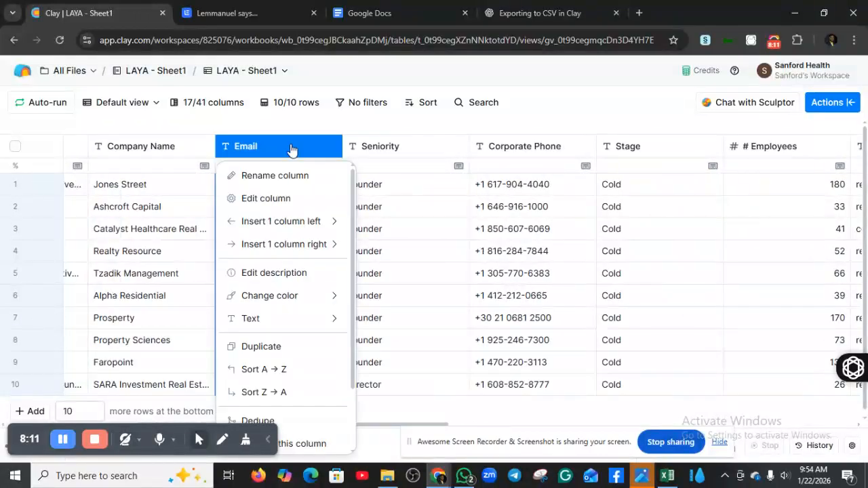
scroll(274, 346, "down", 1)
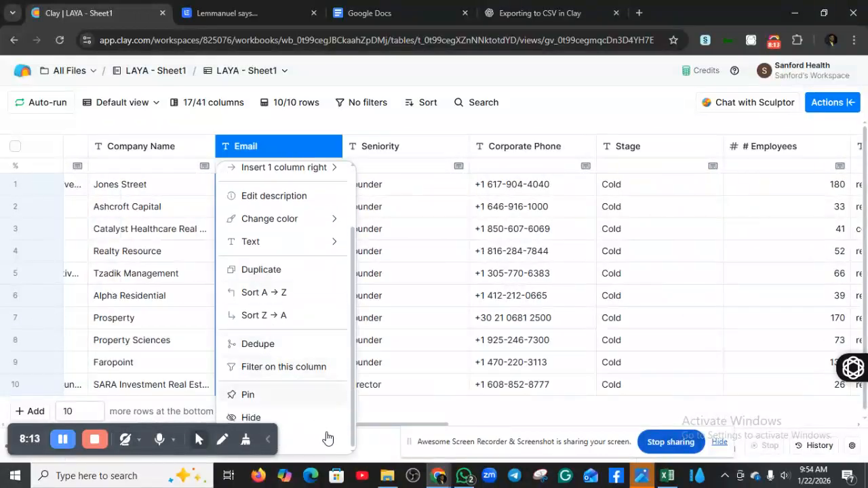
Step: Review the cell details of the positive news responses for Jones Street in row 1 and Ashcroft Capital in row 2
scroll(553, 407, "right", 10)
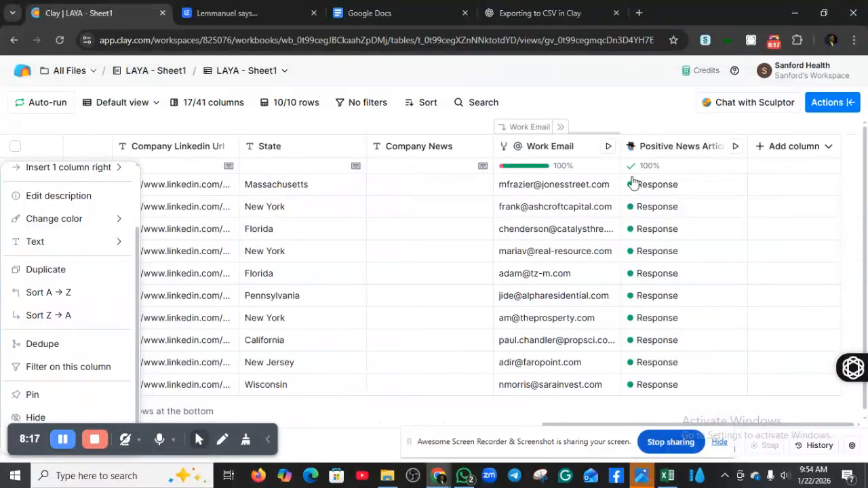
left_click(651, 190)
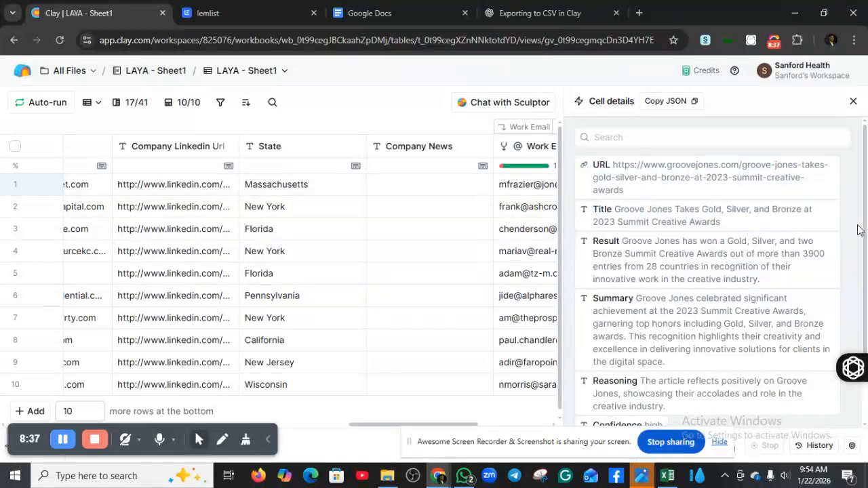
left_click_drag(865, 234, 866, 285)
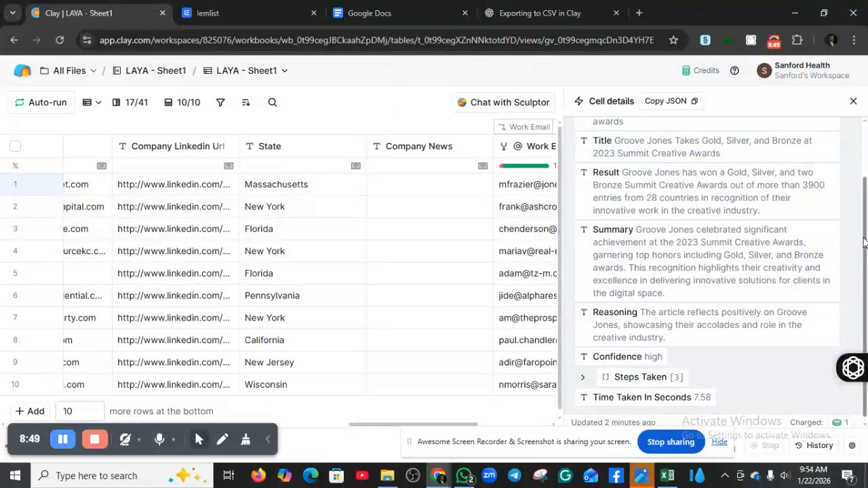
left_click_drag(866, 247, 862, 269)
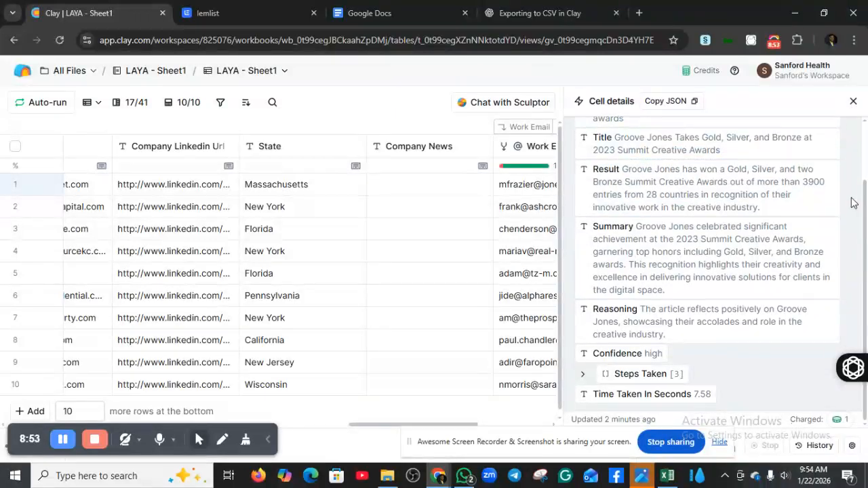
left_click(854, 101)
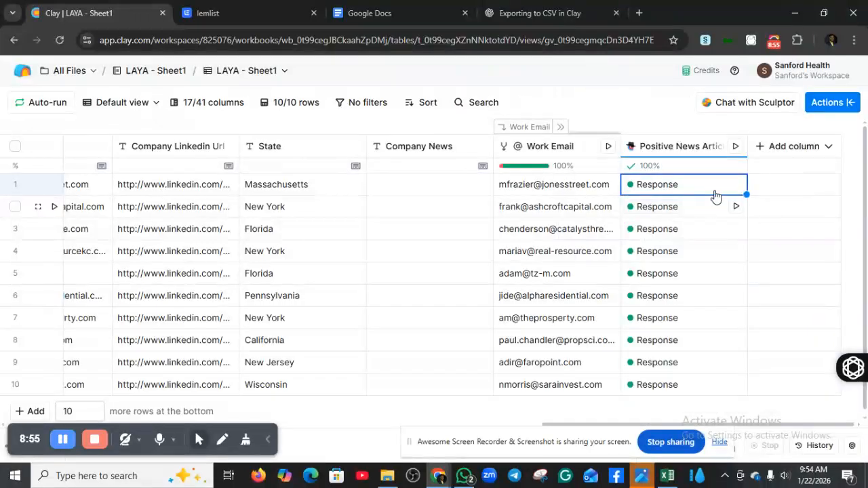
left_click(674, 210)
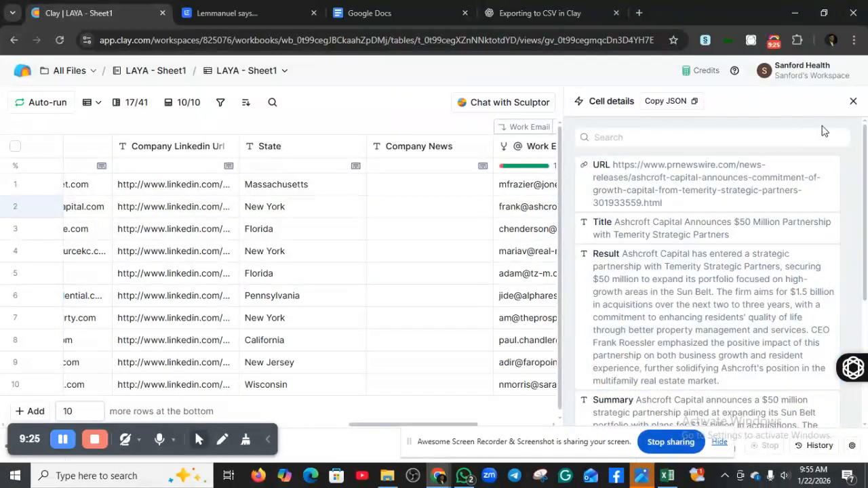
left_click(854, 101)
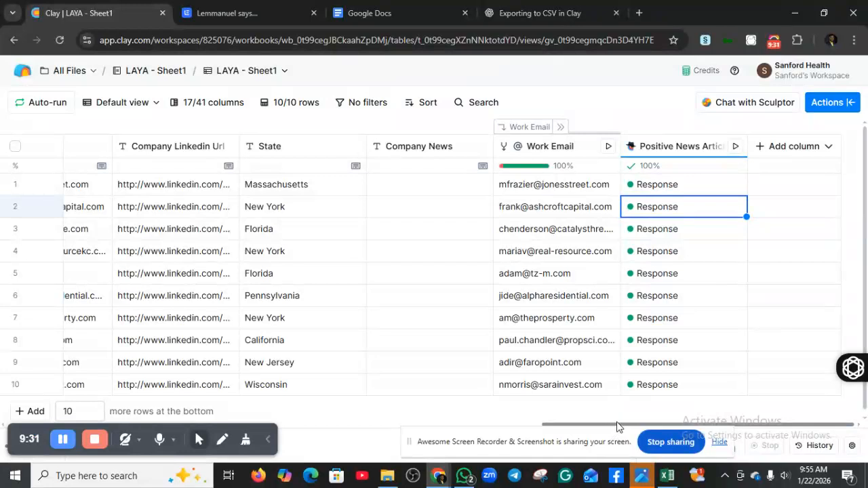
Step: Add a text column named "Company News" after the positive news column and leave its values blank
left_click(771, 151)
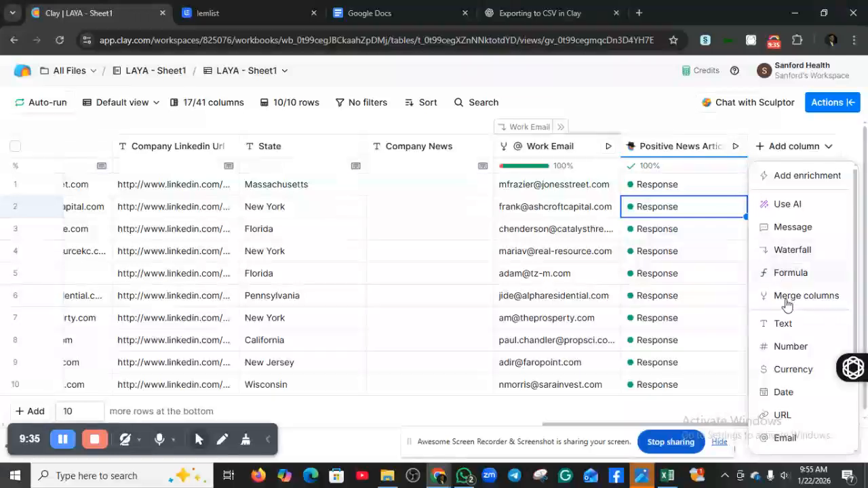
left_click(785, 325)
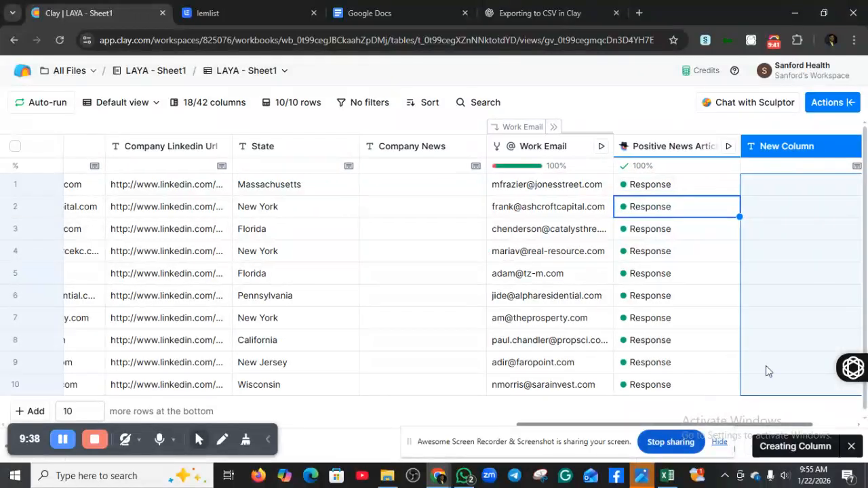
left_click(773, 148)
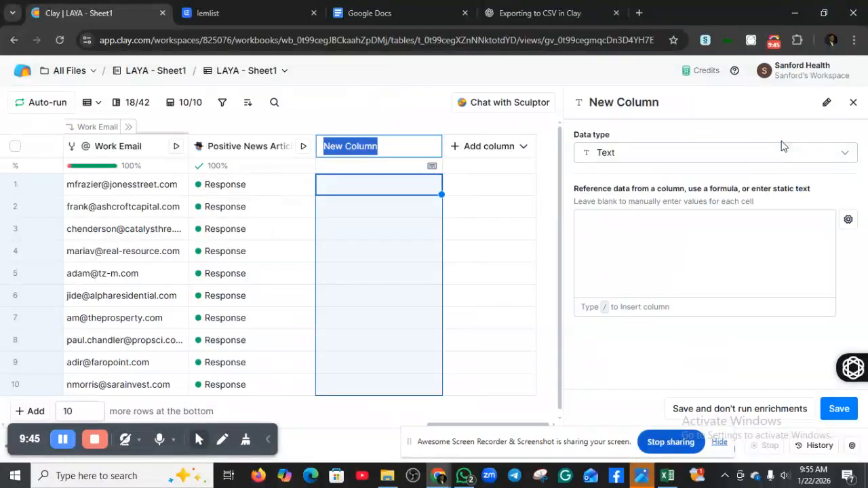
left_click(386, 146)
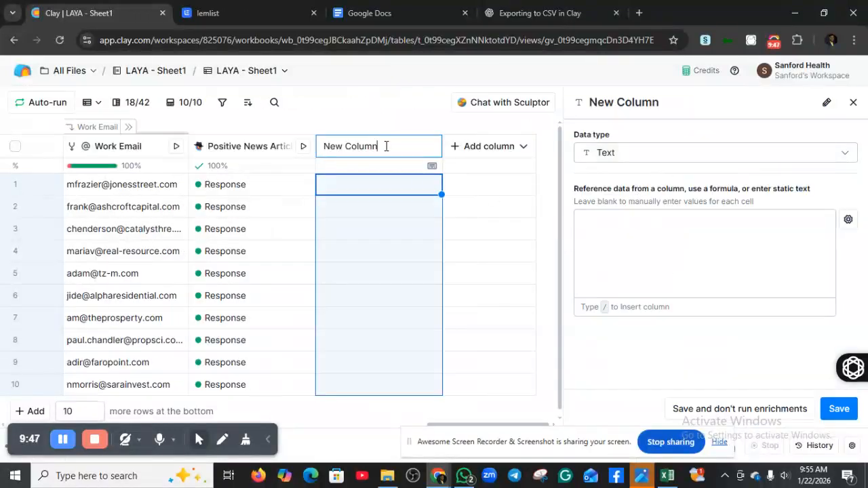
key("BackSpace")
key("BackSpace")
key("BackSpace")
type("Company News")
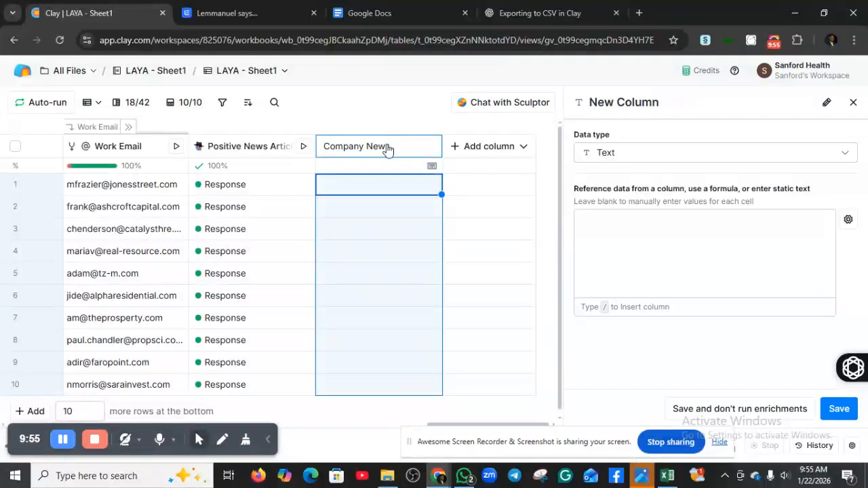
key("Return")
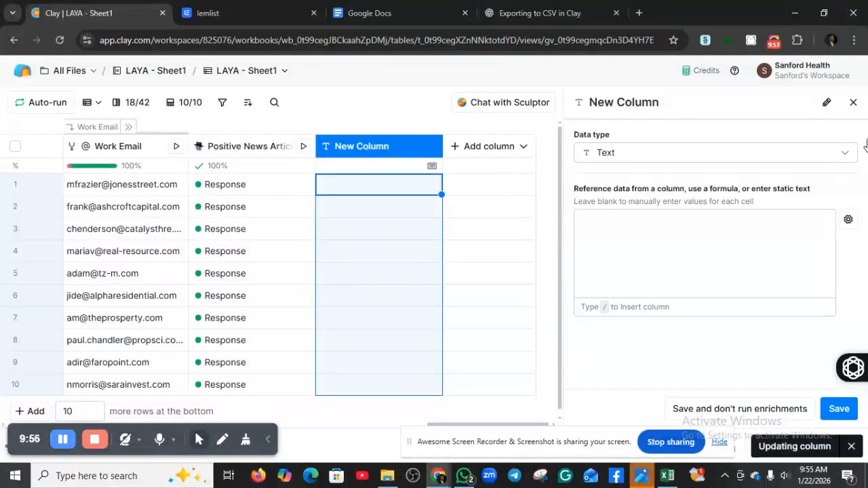
left_click(857, 104)
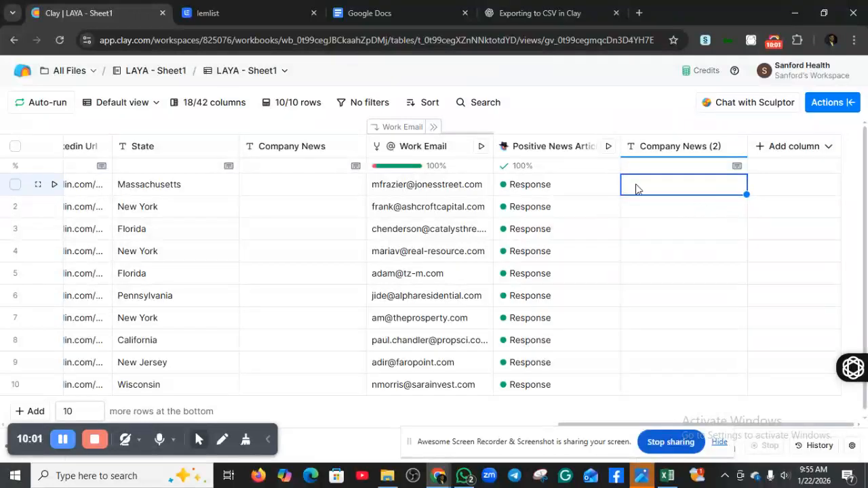
Step: Map the Summary output of the positive news response to the existing Company News (2) column, overwriting its data
left_click(531, 184)
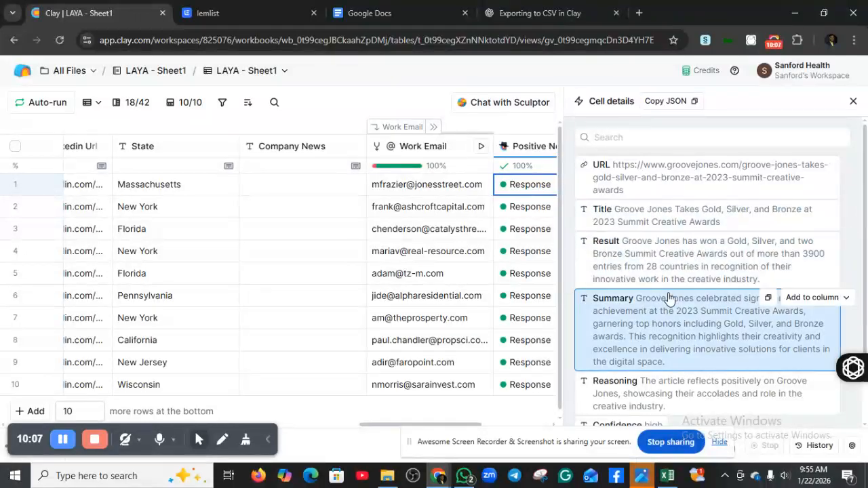
left_click(845, 299)
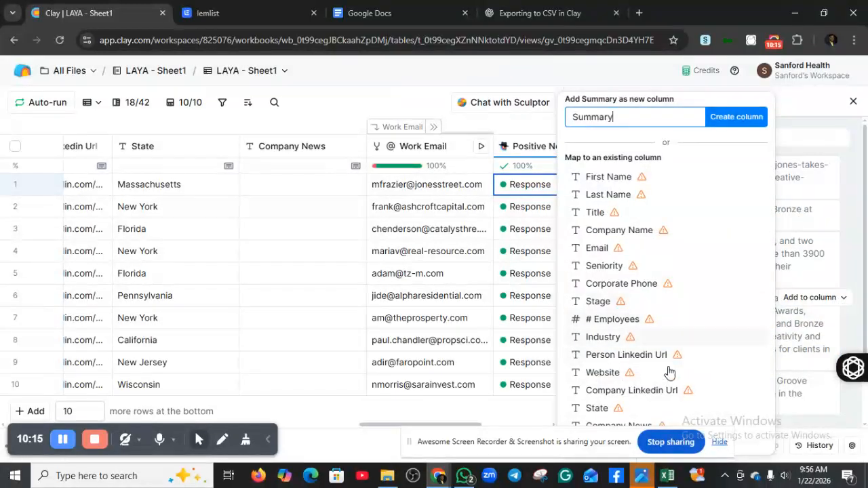
left_click_drag(543, 447, 152, 406)
left_click(662, 449)
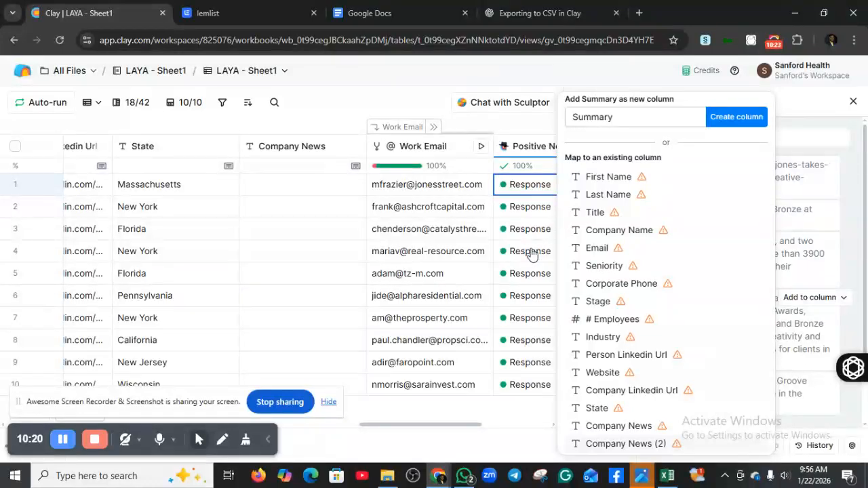
left_click(676, 445)
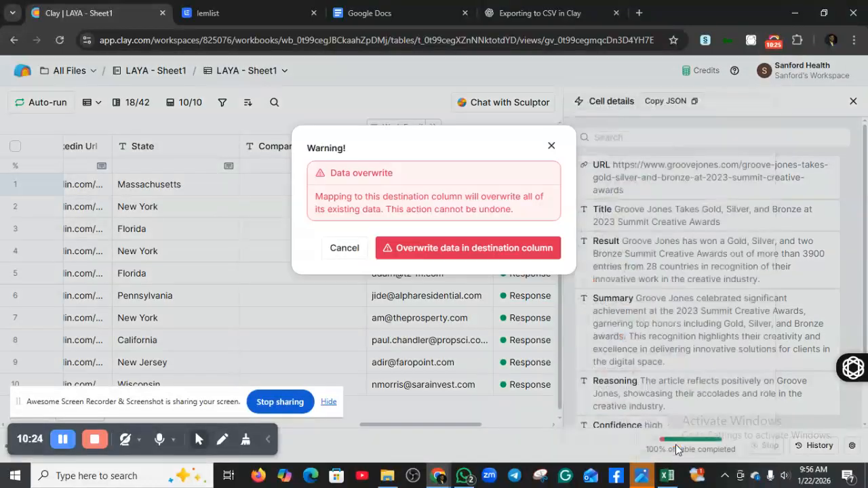
left_click(465, 256)
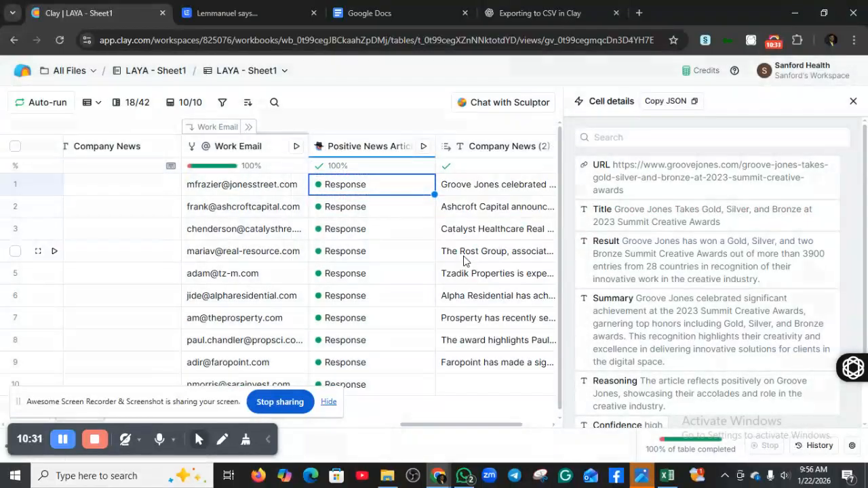
left_click(854, 102)
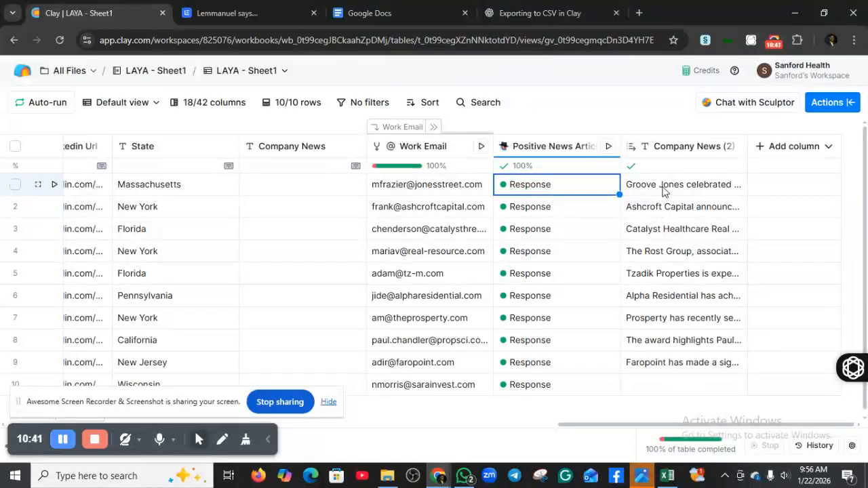
Step: Review the positive news response details for row 10 and compare the Company News (2) cells in rows 10 and 4
left_click(541, 388)
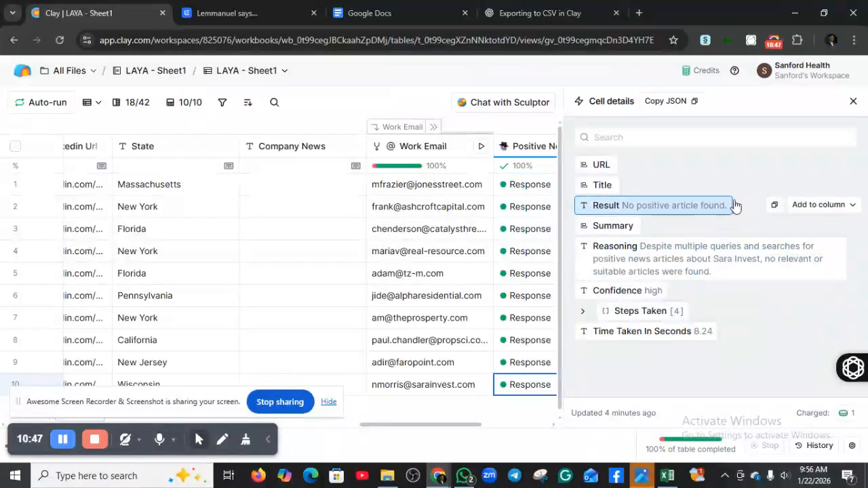
left_click(853, 101)
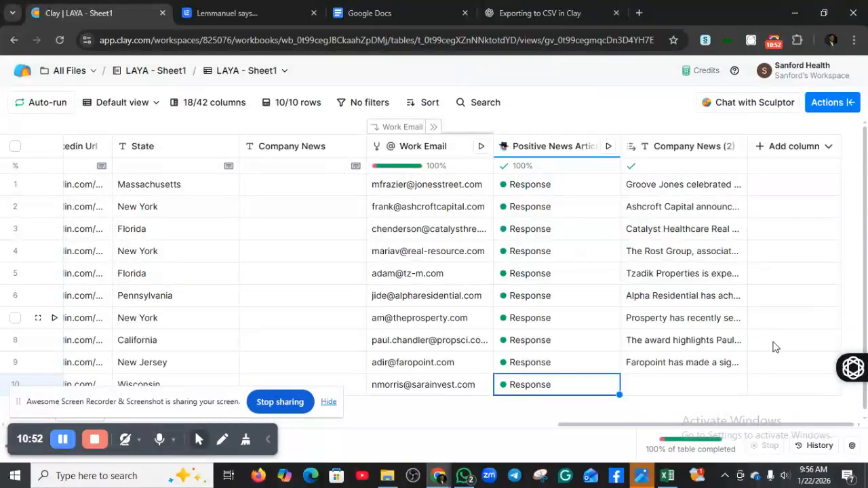
left_click(668, 387)
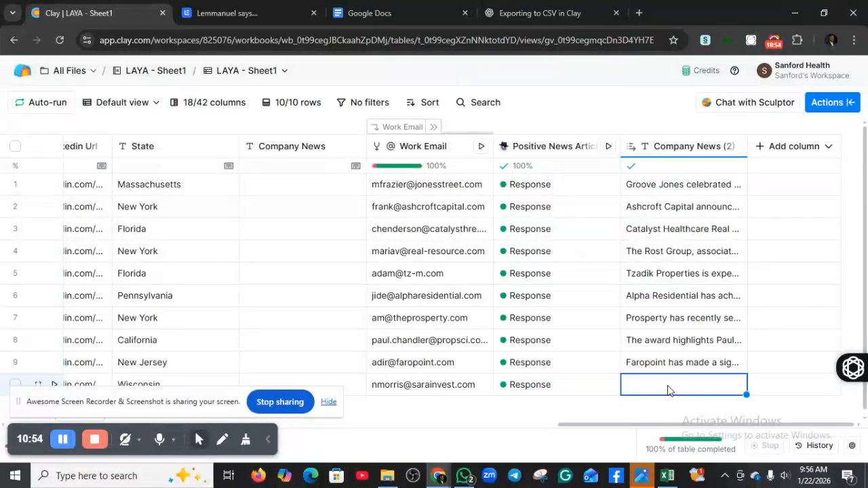
left_click(695, 252)
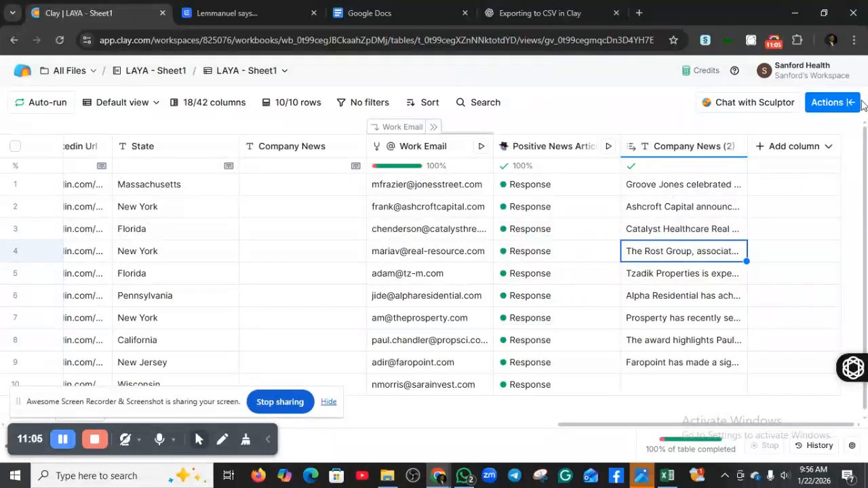
Step: Export the enriched table as a CSV download
left_click(831, 102)
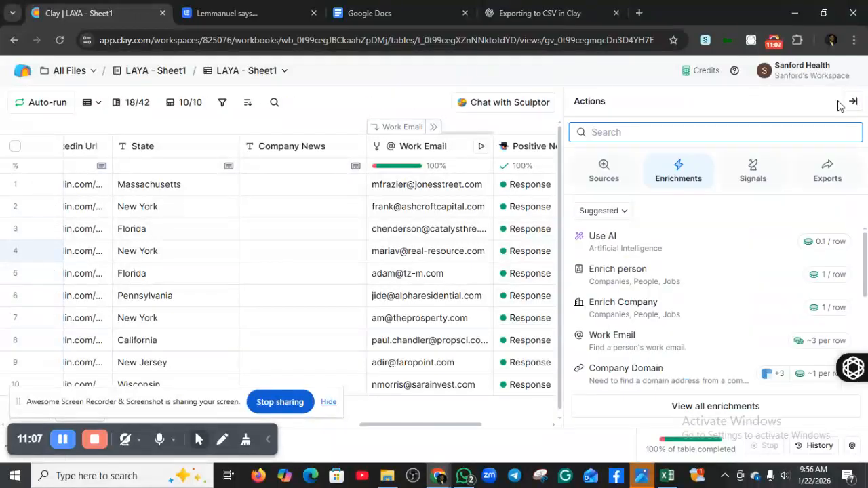
left_click(829, 170)
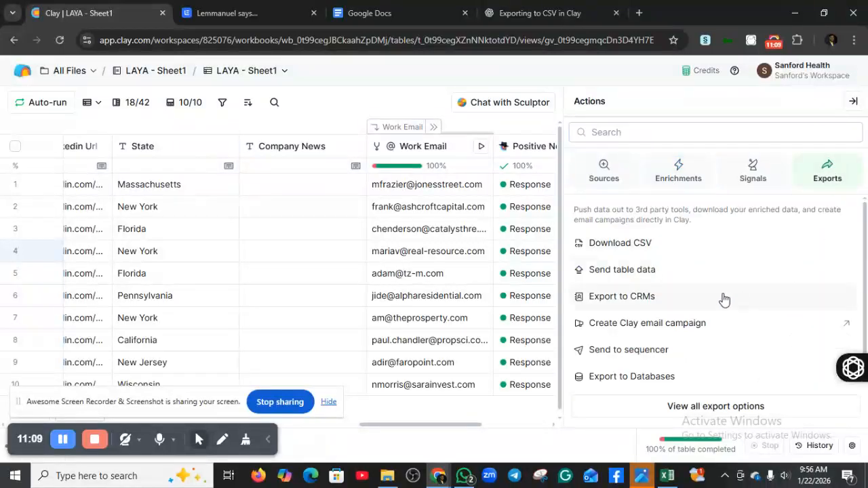
left_click(640, 245)
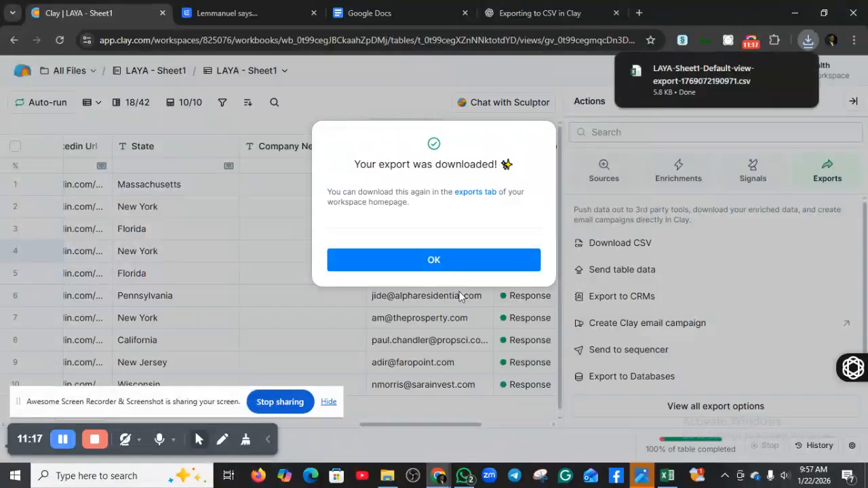
left_click(508, 261)
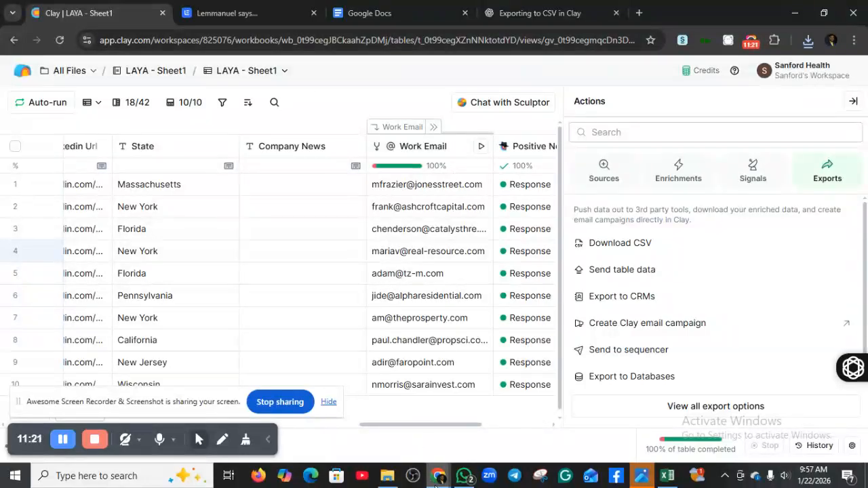
Step: Check the Downloads folder and the browser's recent download history for the exported CSV file
left_click(387, 476)
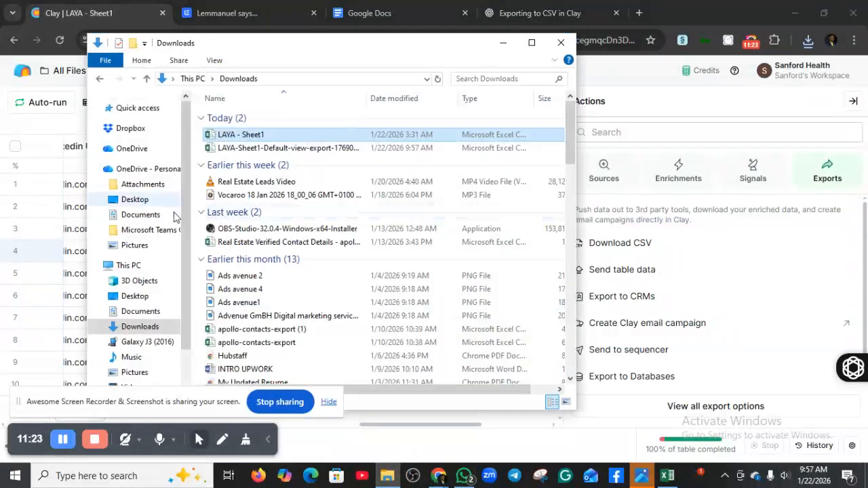
left_click(135, 297)
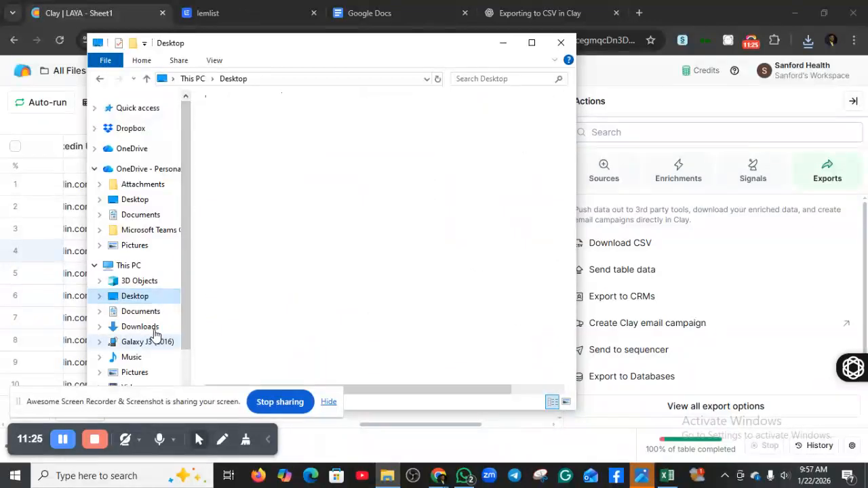
left_click(152, 330)
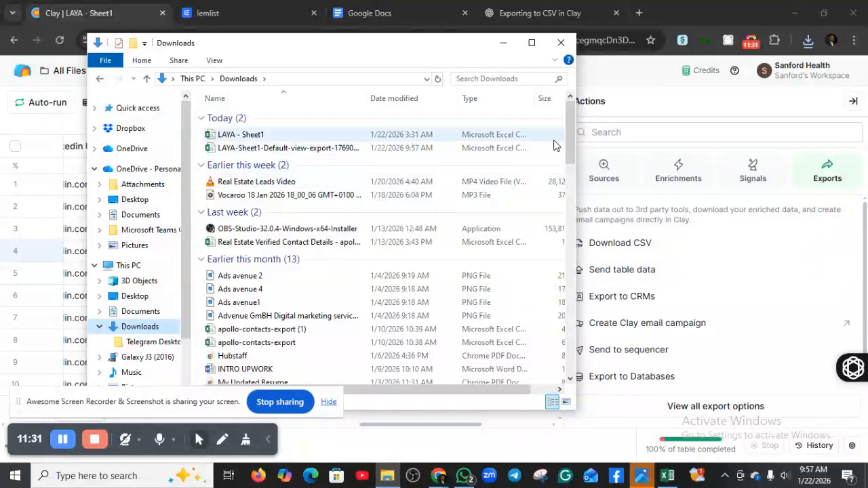
left_click(503, 43)
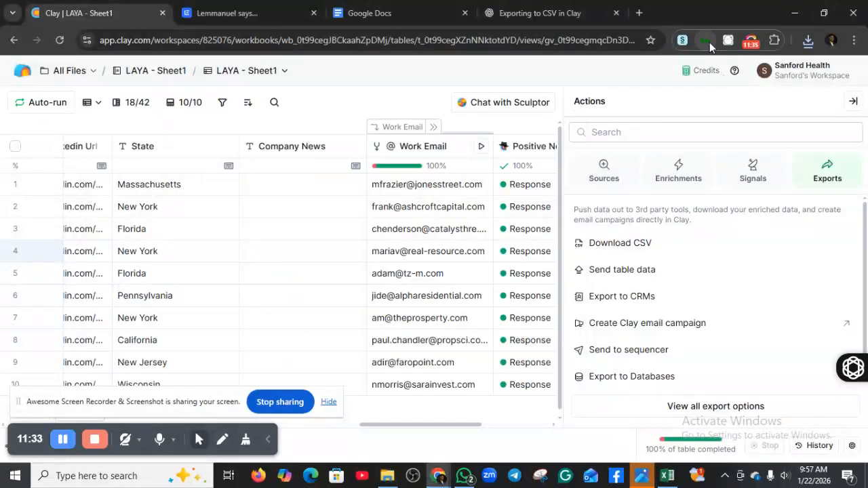
left_click(809, 41)
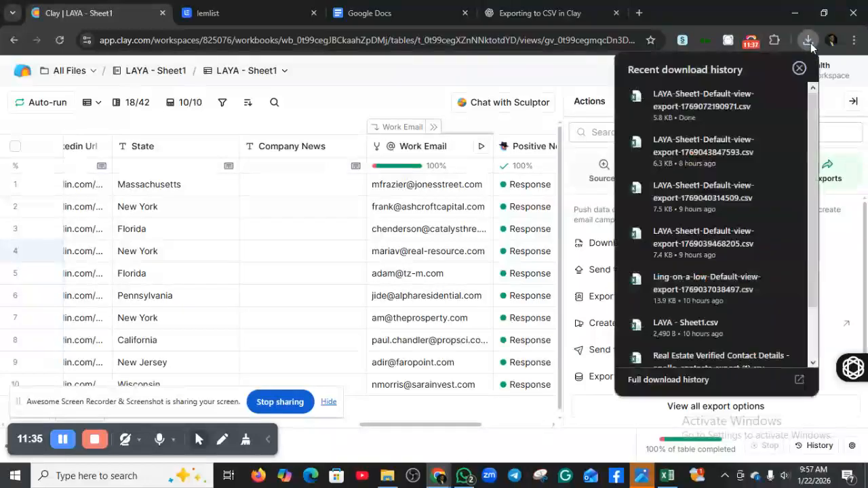
left_click(811, 43)
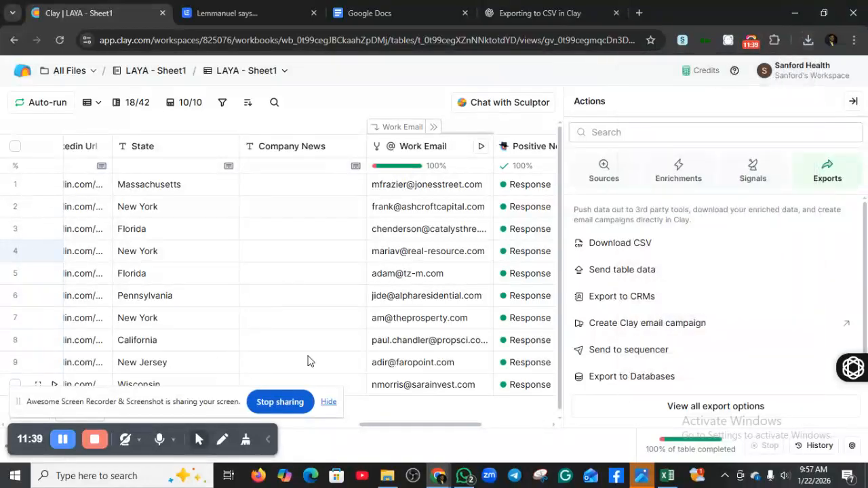
left_click(388, 475)
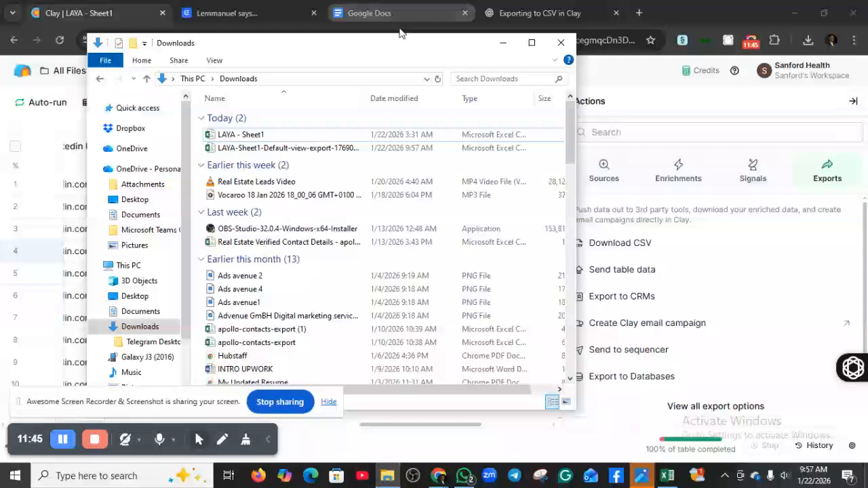
left_click(503, 43)
Step: Switch to Google Sheets in a new browser tab and create a blank spreadsheet
left_click(402, 11)
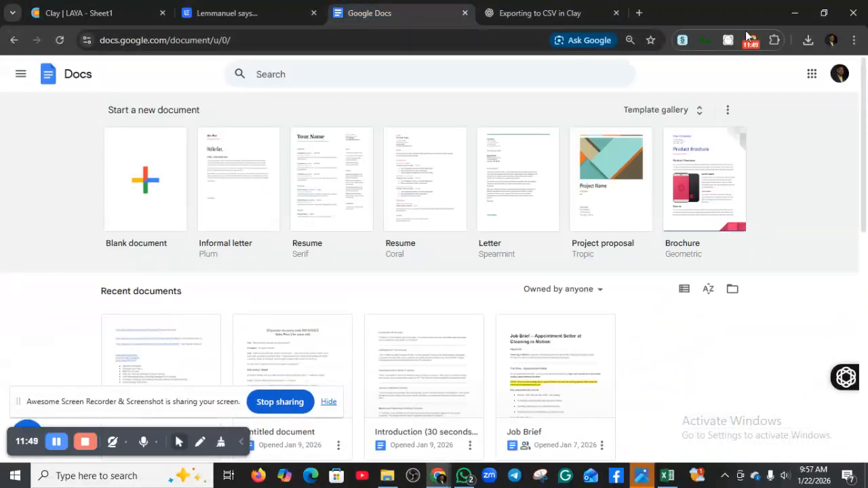
left_click(638, 13)
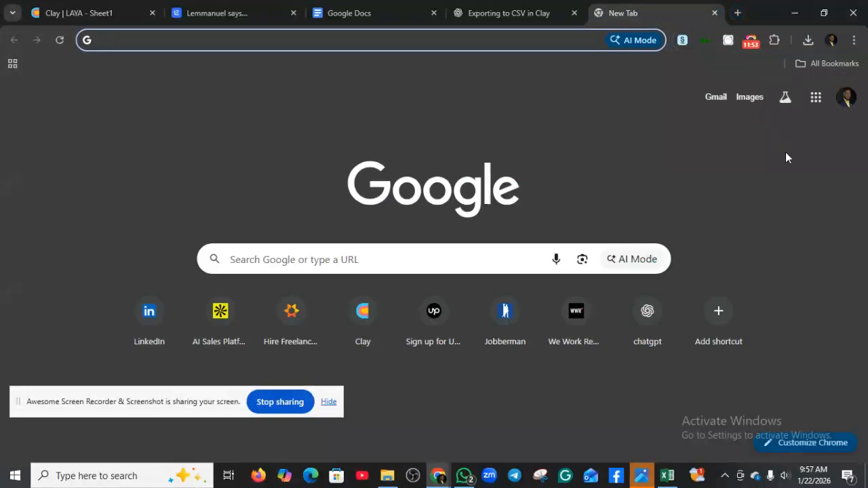
left_click(815, 100)
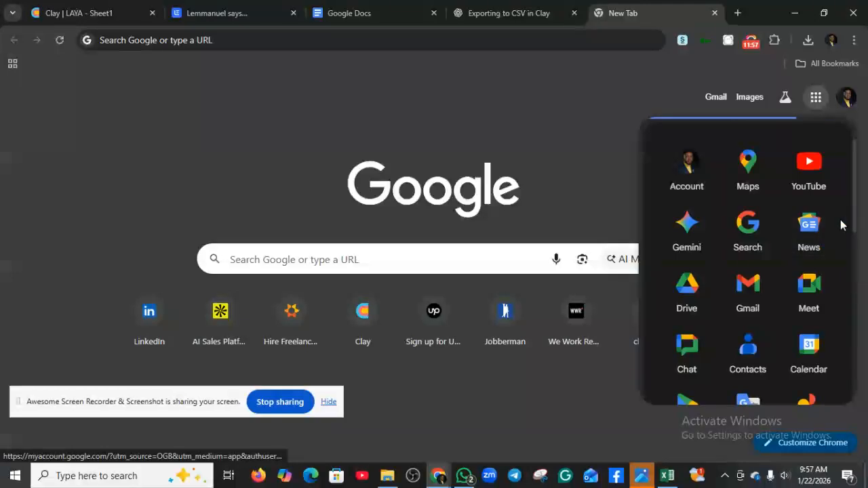
left_click_drag(855, 203, 856, 283)
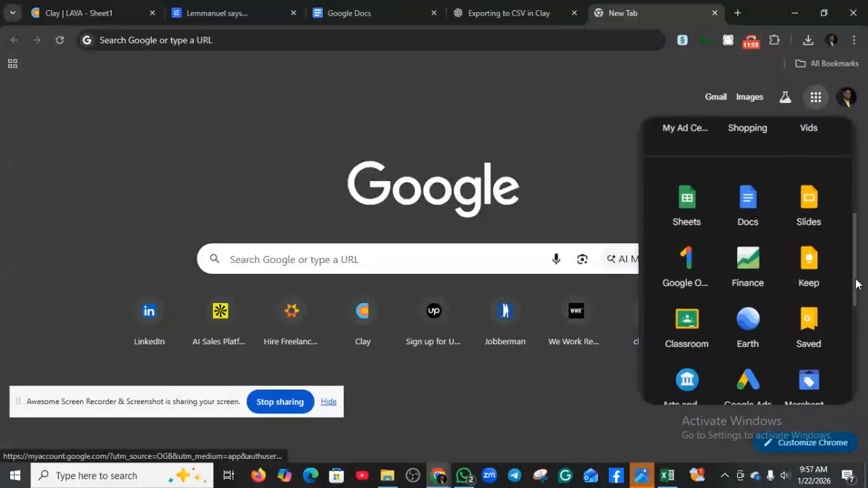
left_click(682, 196)
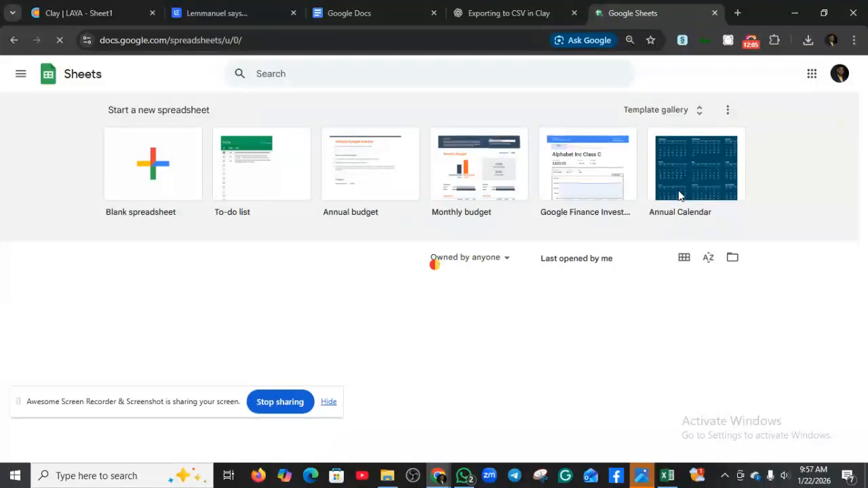
left_click(156, 188)
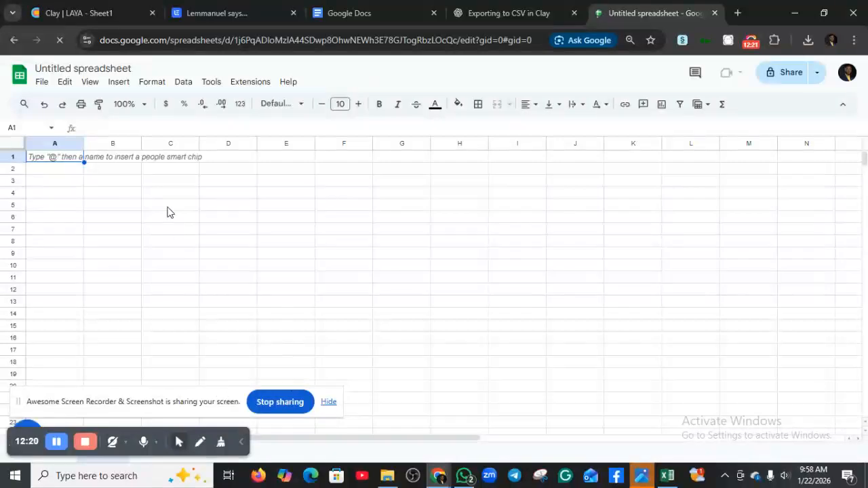
Step: Import LAYA-Sheet1-Default-view-export-1769072190971.csv from the Downloads folder, replacing the spreadsheet and detecting the separator automatically
left_click(42, 82)
left_click(72, 143)
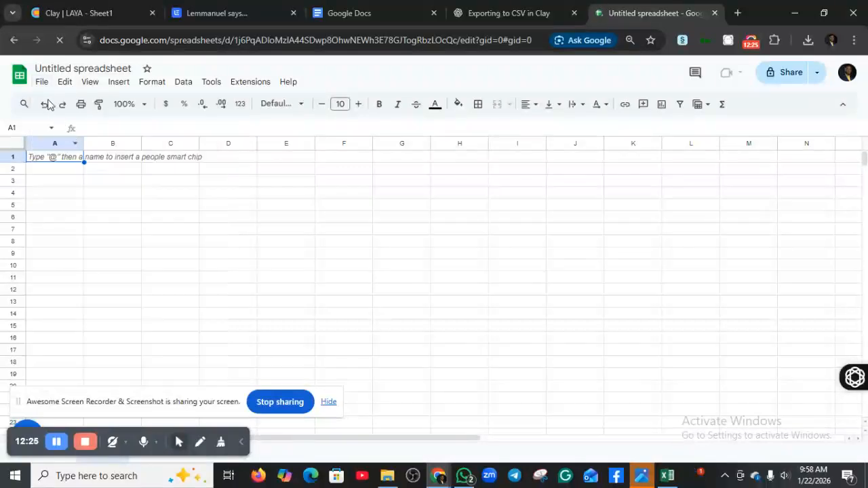
left_click(41, 82)
left_click(60, 140)
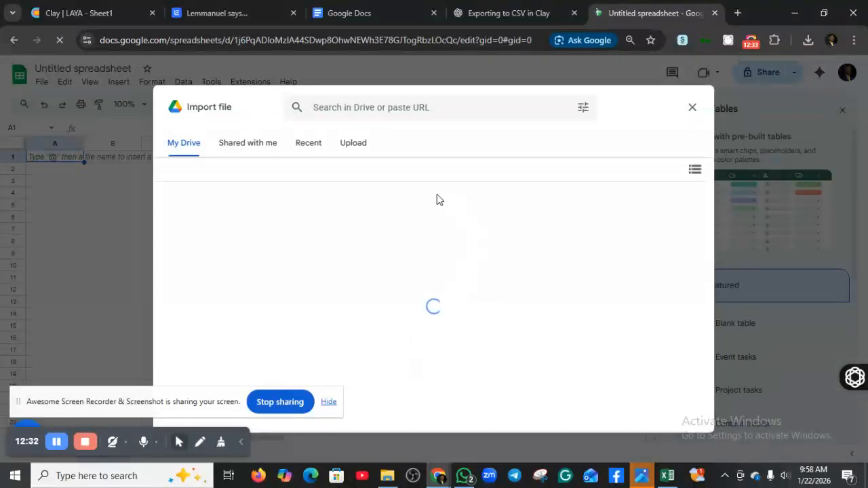
left_click(365, 145)
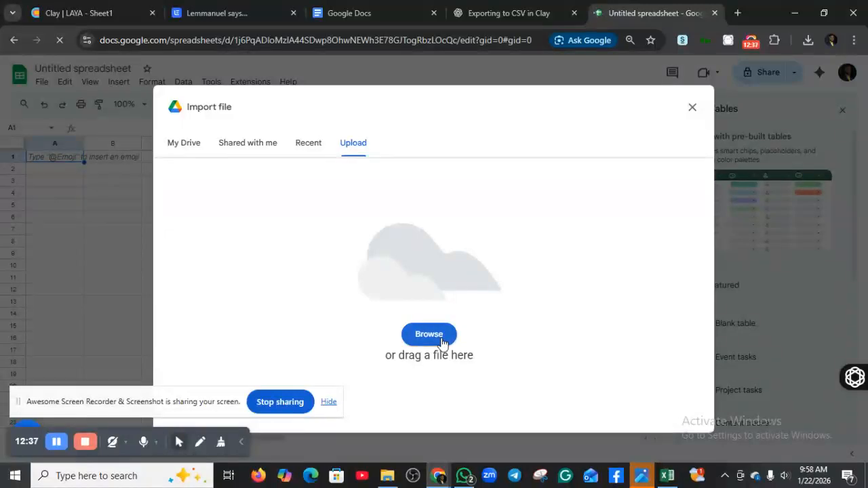
left_click(441, 337)
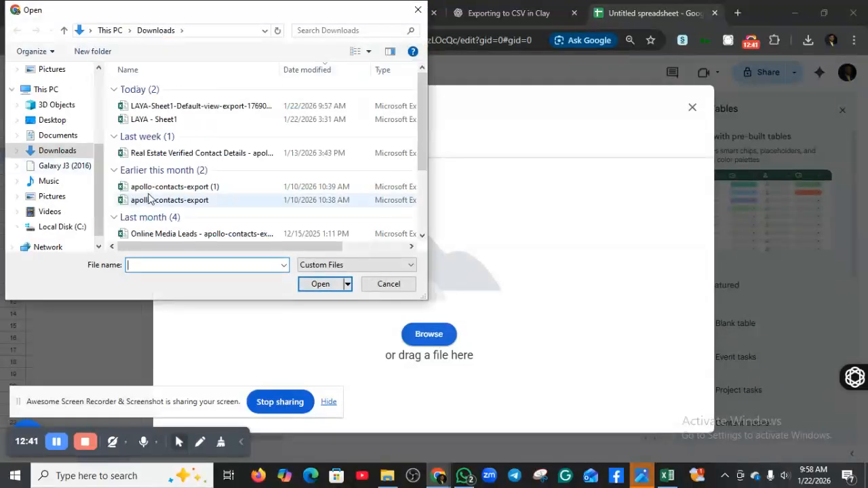
left_click(201, 107)
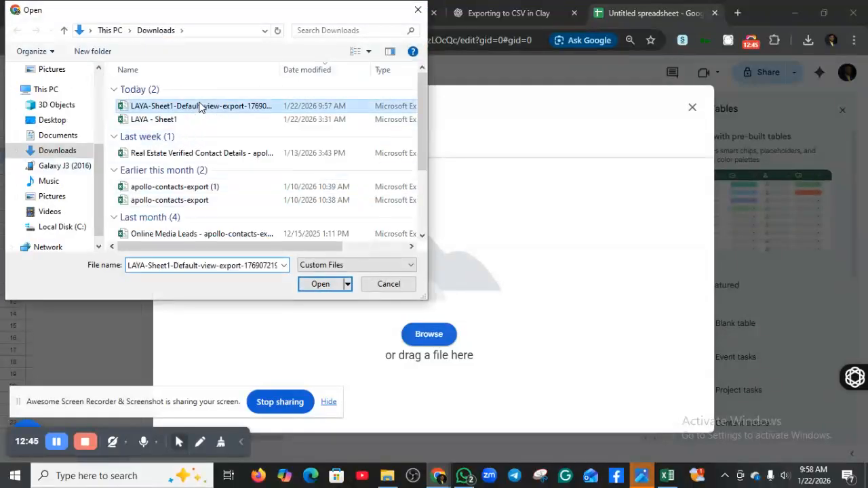
left_click(306, 286)
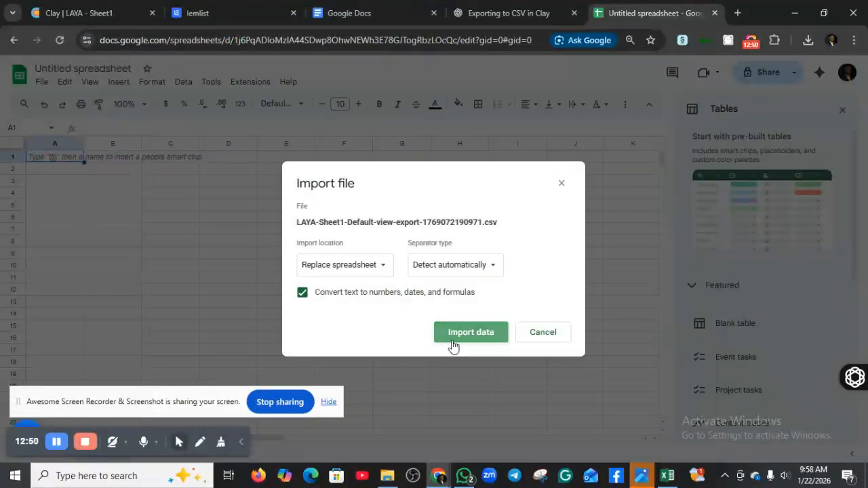
left_click(451, 337)
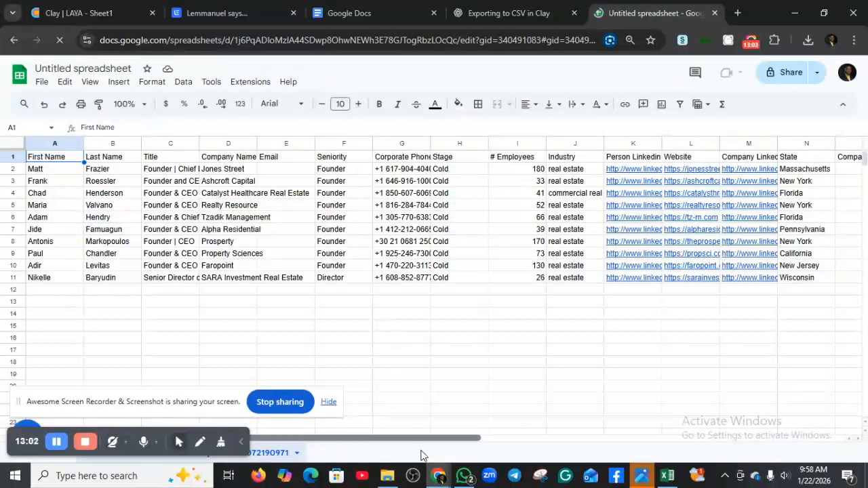
Step: Widen the Company News (2) column to about four times its width so more of each summary shows
scroll(421, 456, "right", 2)
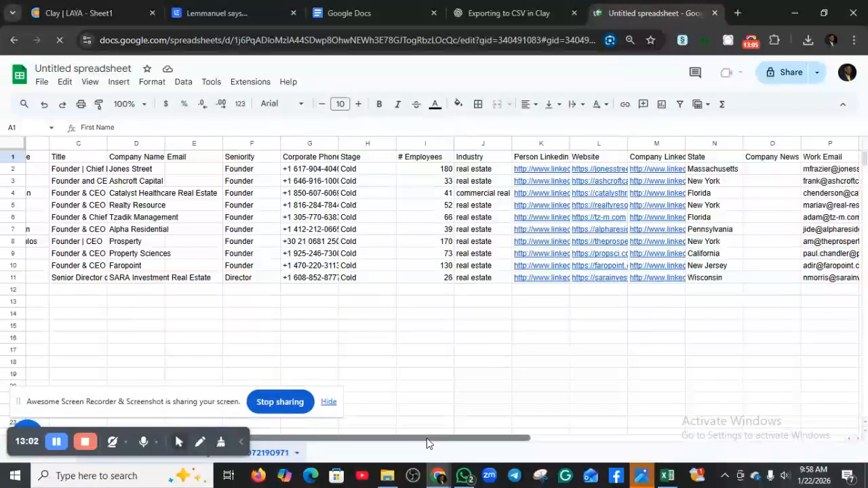
scroll(496, 448, "right", 2)
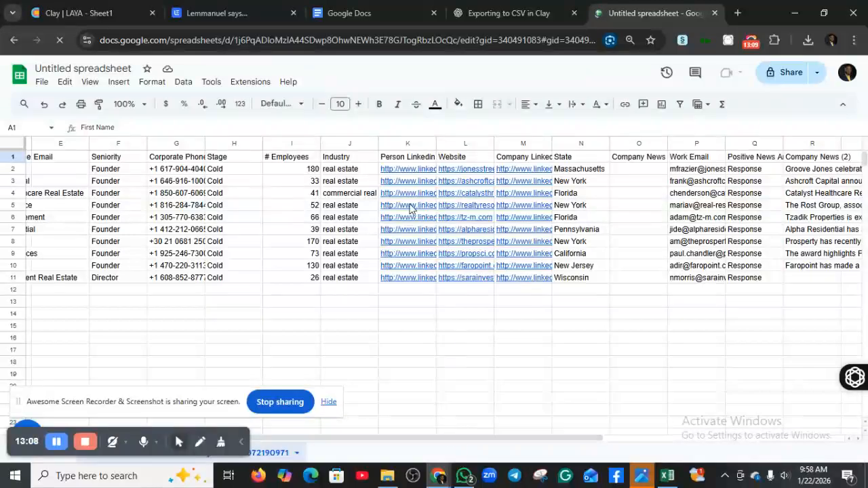
left_click_drag(393, 438, 642, 444)
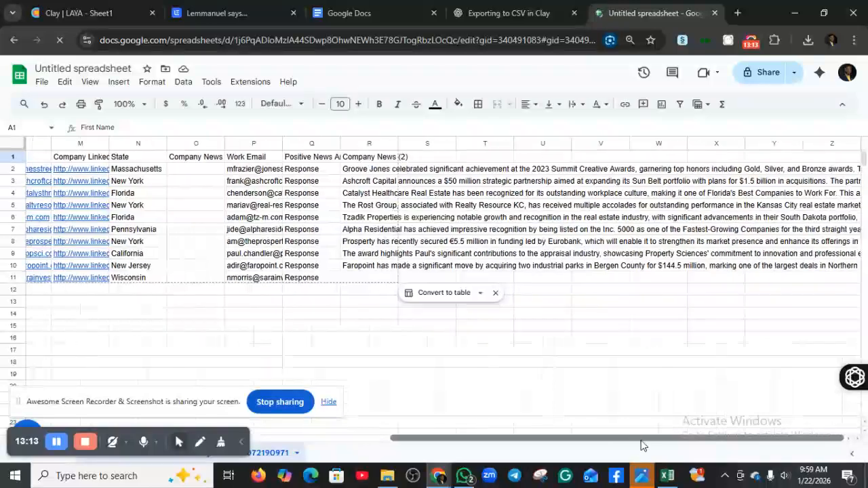
left_click(365, 143)
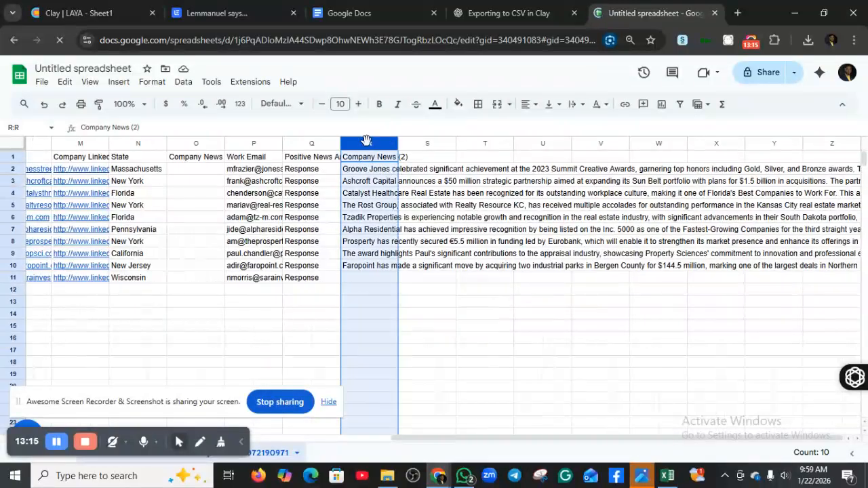
left_click_drag(400, 142, 567, 157)
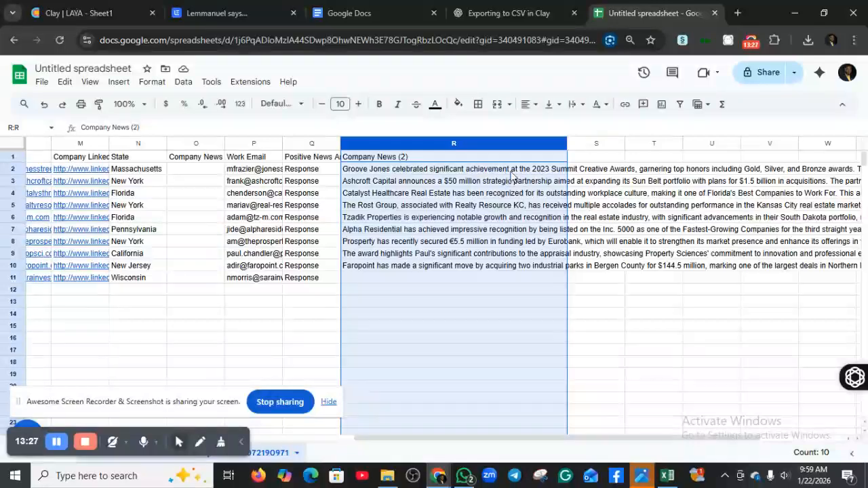
Step: Clear the header of the empty Company News column and move the Work Email column directly after State
left_click_drag(525, 440, 495, 441)
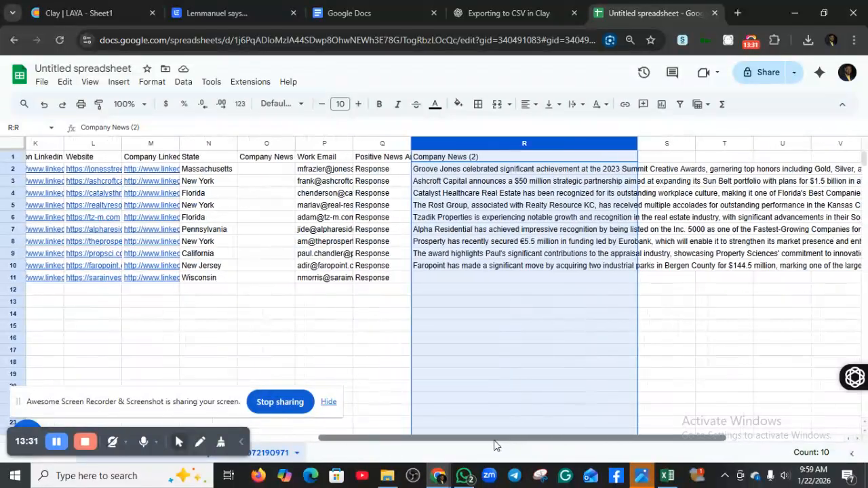
left_click_drag(495, 441, 427, 448)
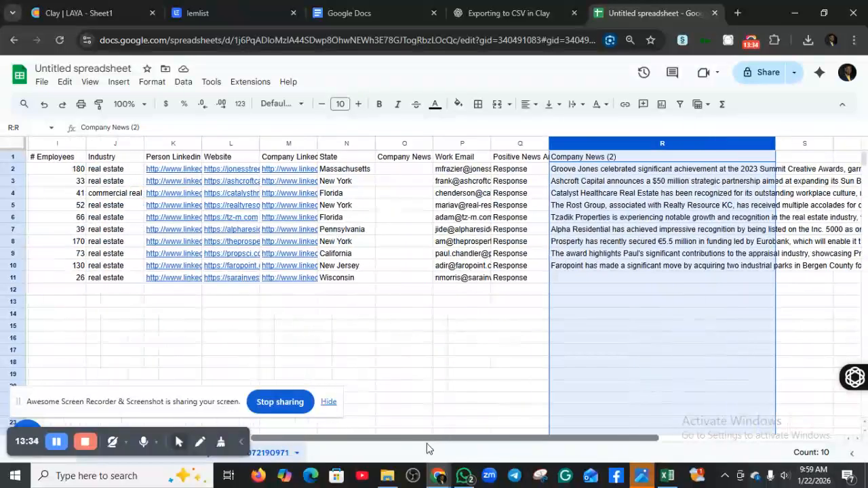
left_click(400, 143)
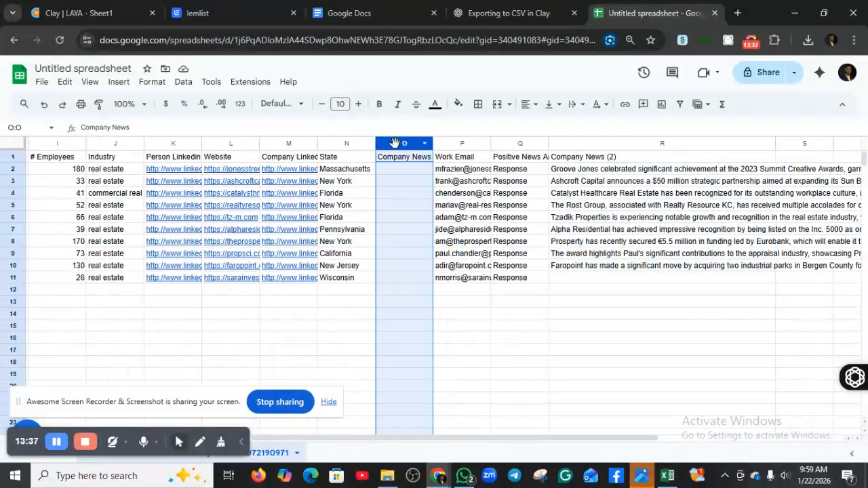
key("Delete")
left_click(454, 144)
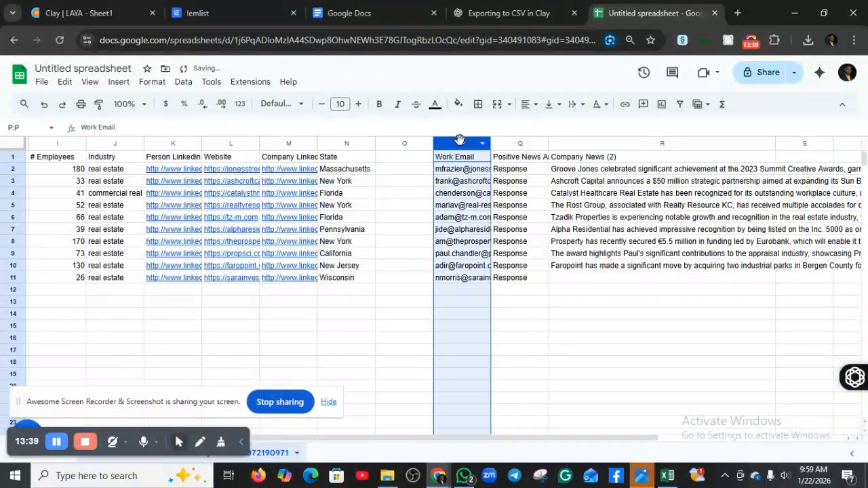
left_click_drag(454, 144, 398, 147)
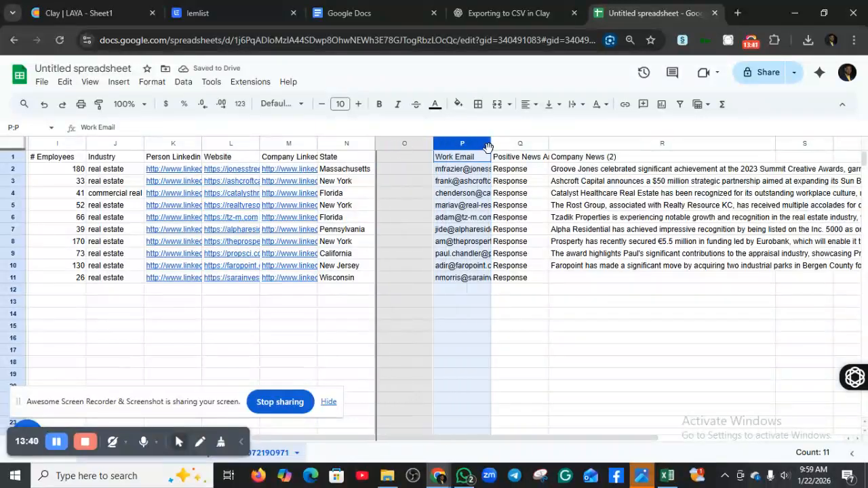
Step: Clear the Positive News Article column after placing it beside Work Email, and move Company News (2) forward to column Q
left_click(510, 145)
left_click_drag(510, 144, 415, 448)
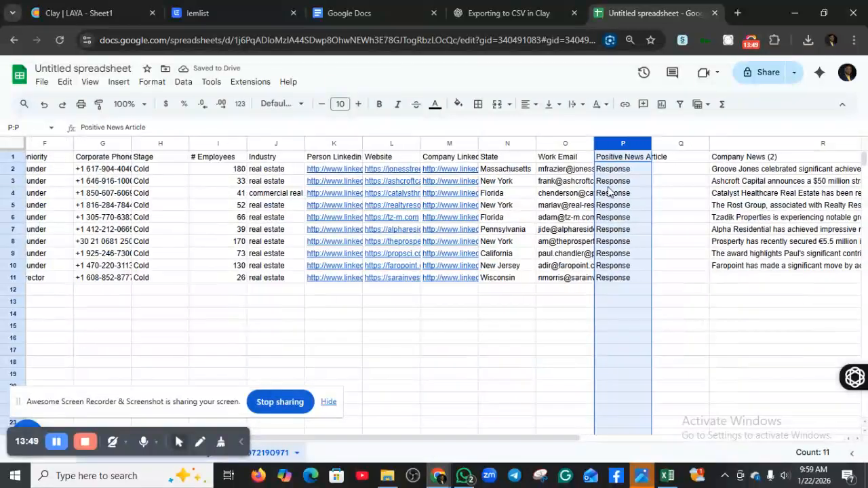
key("Delete")
left_click(732, 145)
left_click_drag(732, 146, 583, 203)
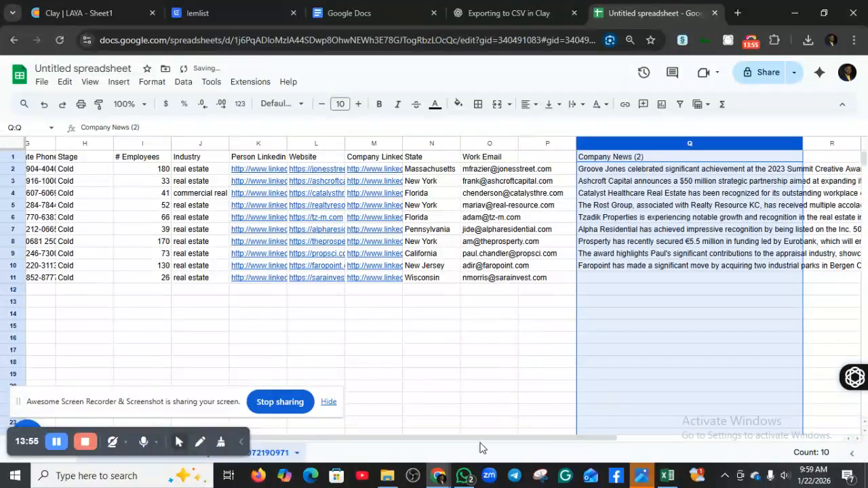
Step: Widen the Company Name column so that most of the company names fit
left_click_drag(481, 446, 259, 455)
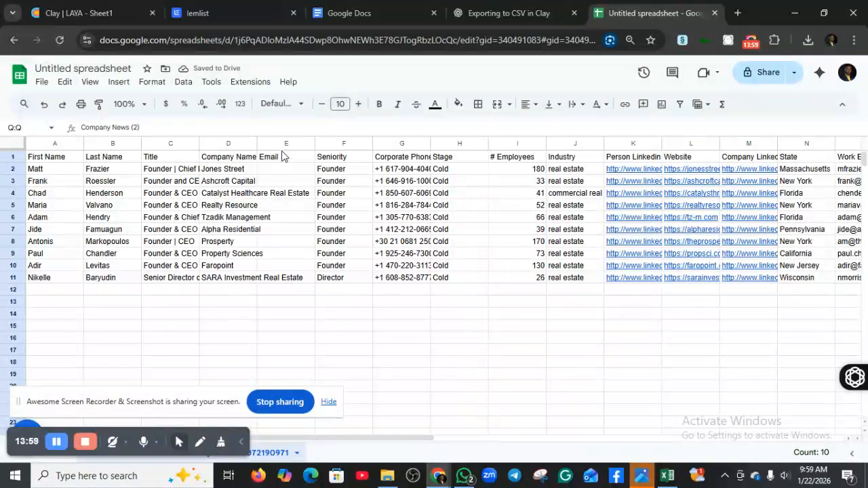
left_click(241, 143)
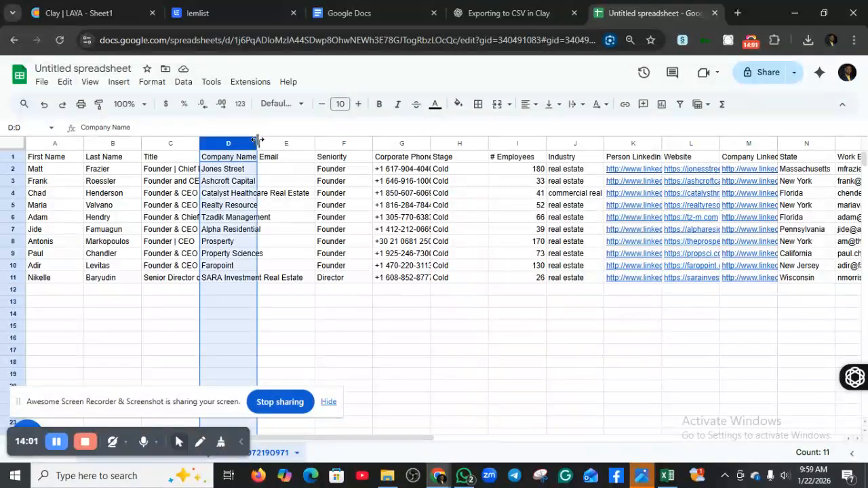
left_click_drag(258, 140, 288, 143)
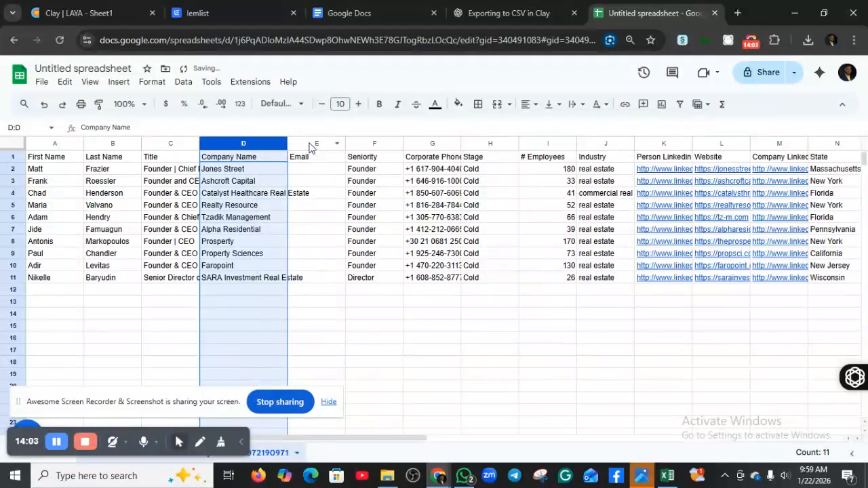
Step: Clear the header of the empty Email column and move the Work Email column directly after Company Name
left_click(310, 142)
key("Delete")
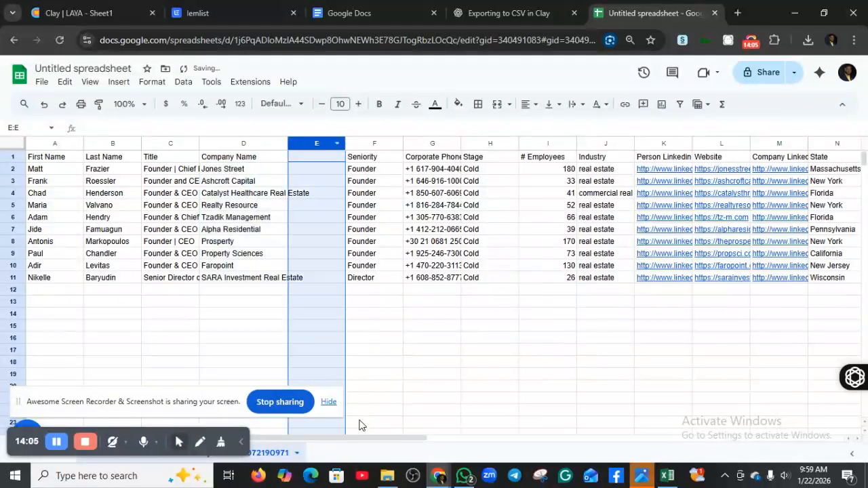
left_click_drag(358, 438, 489, 439)
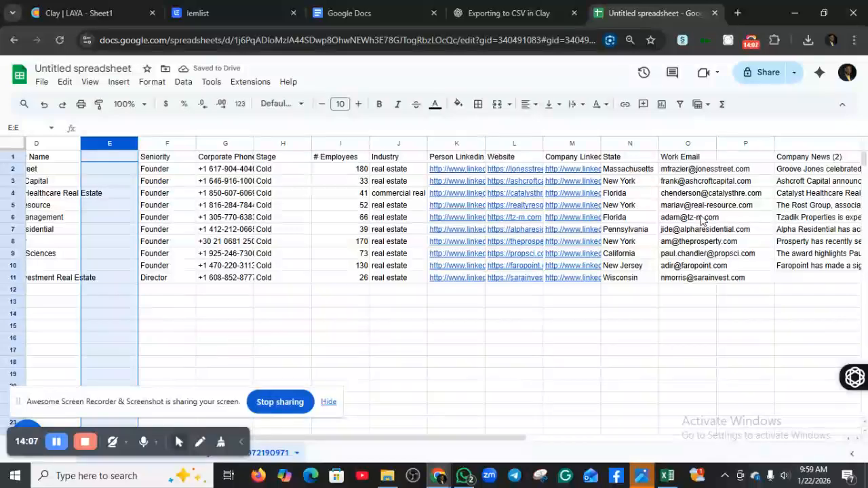
left_click(676, 148)
left_click_drag(677, 148, 192, 155)
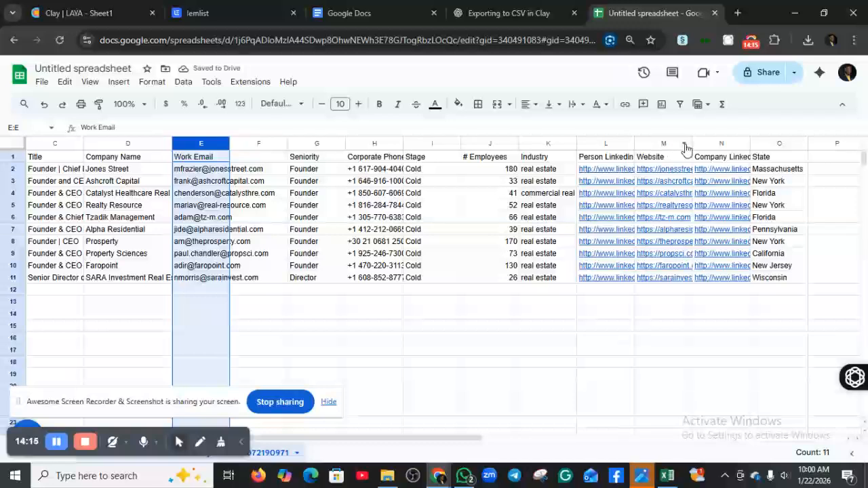
Step: Select the whole Website column
left_click(713, 143)
left_click(656, 144)
left_click_drag(656, 144, 659, 147)
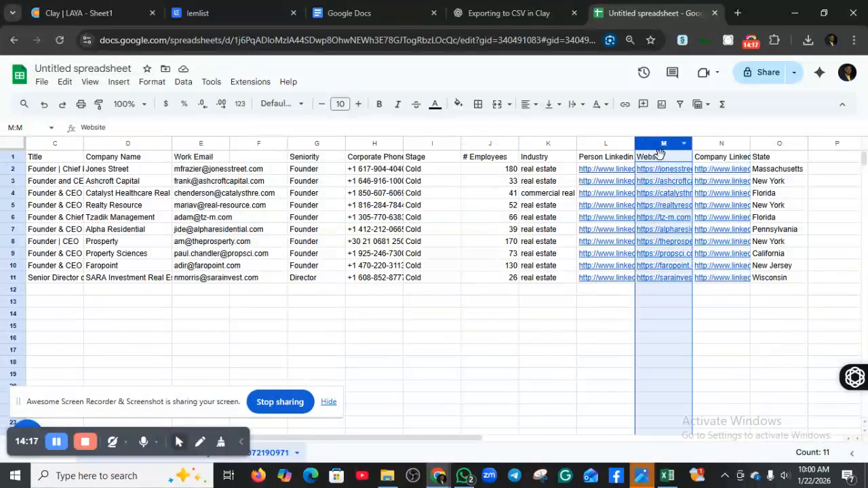